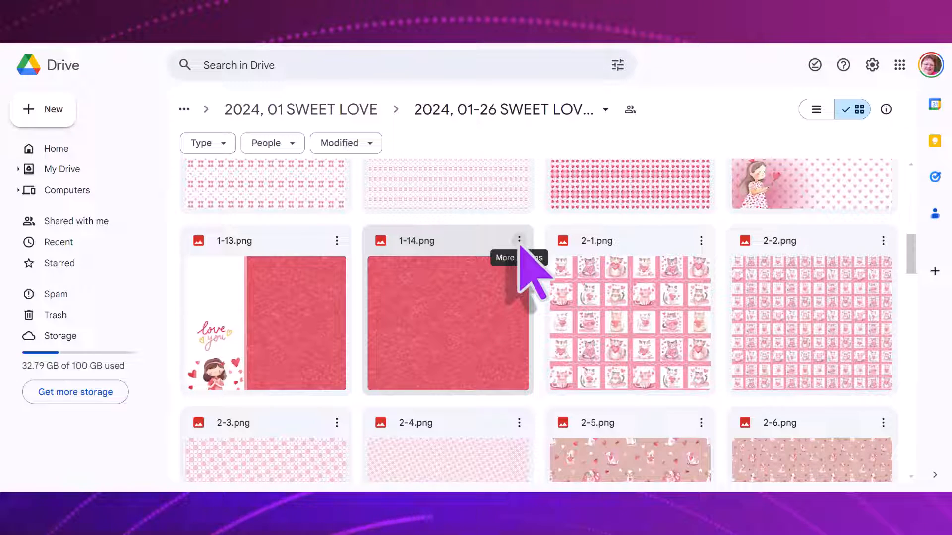
- Open the list of actions available for the image 1-14.png in the Drive folder
left_click(519, 241)
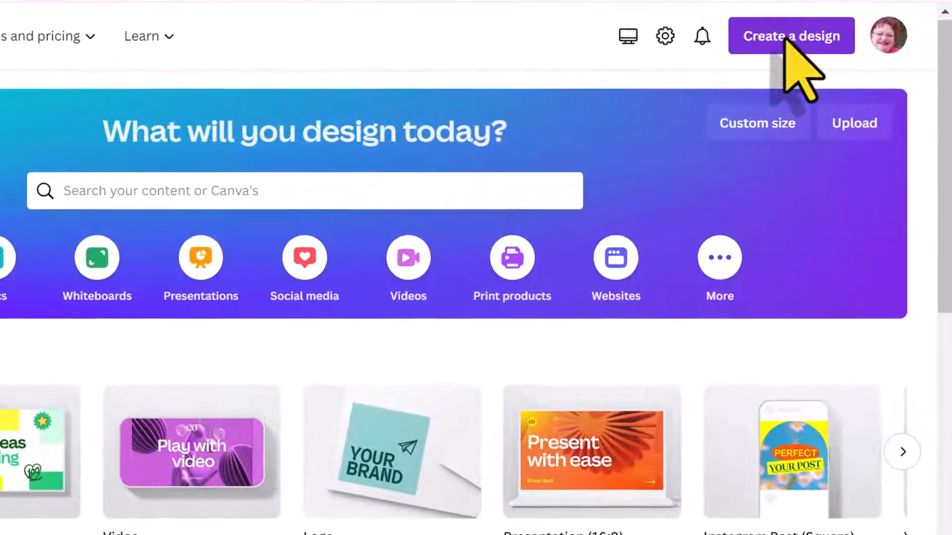
- In Canva, create a new custom-size design 5 in wide and 7 in high
left_click(785, 40)
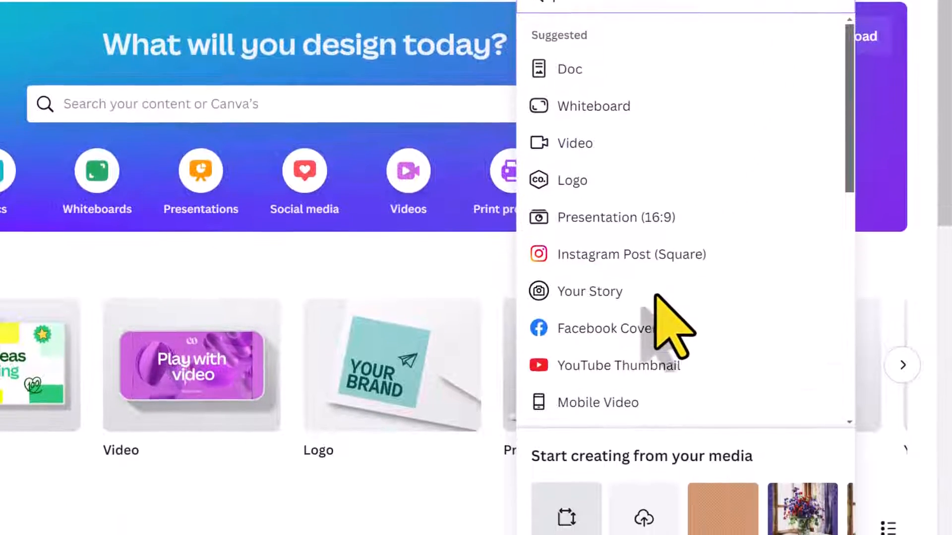
left_click(562, 515)
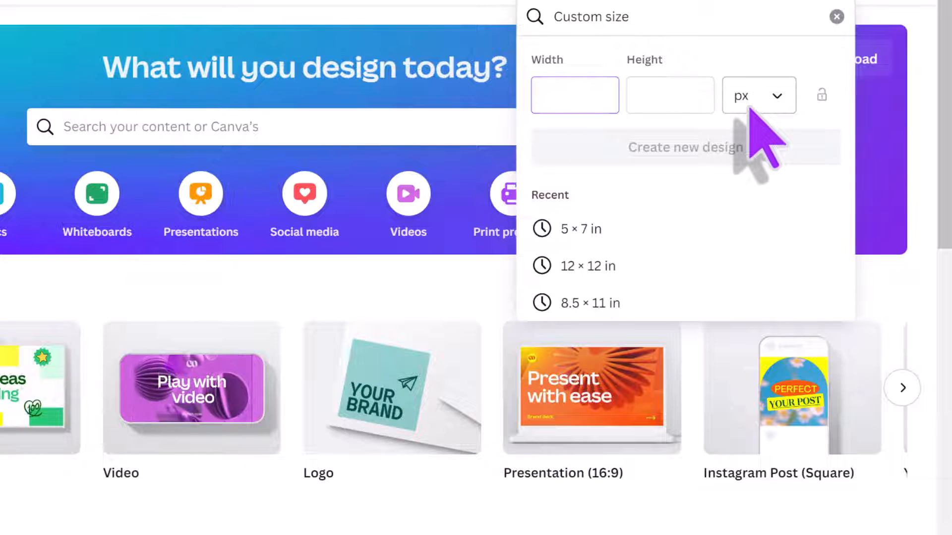
left_click(776, 97)
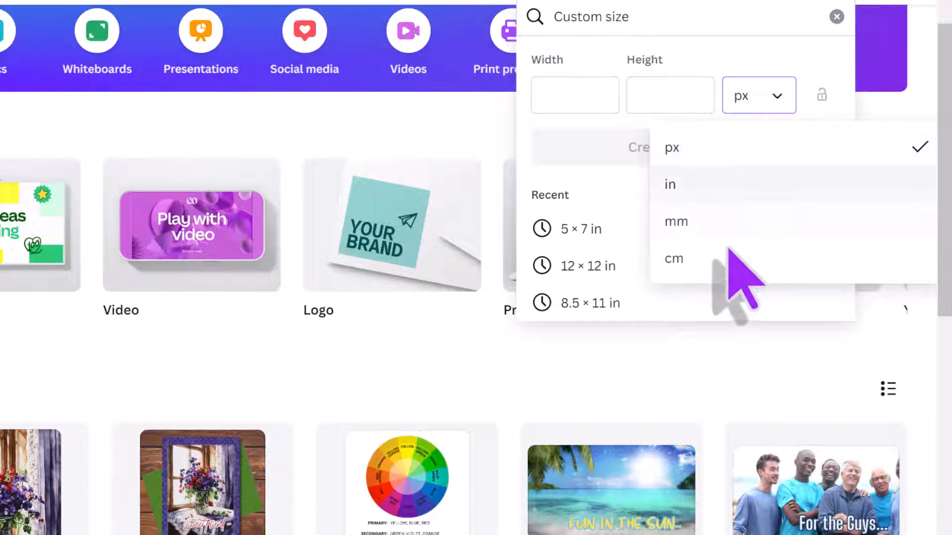
left_click(714, 187)
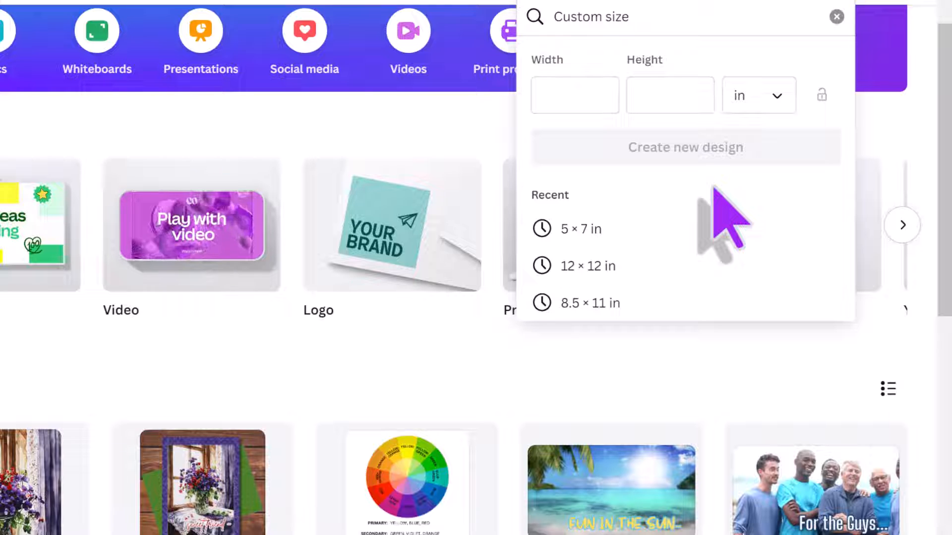
left_click(603, 97)
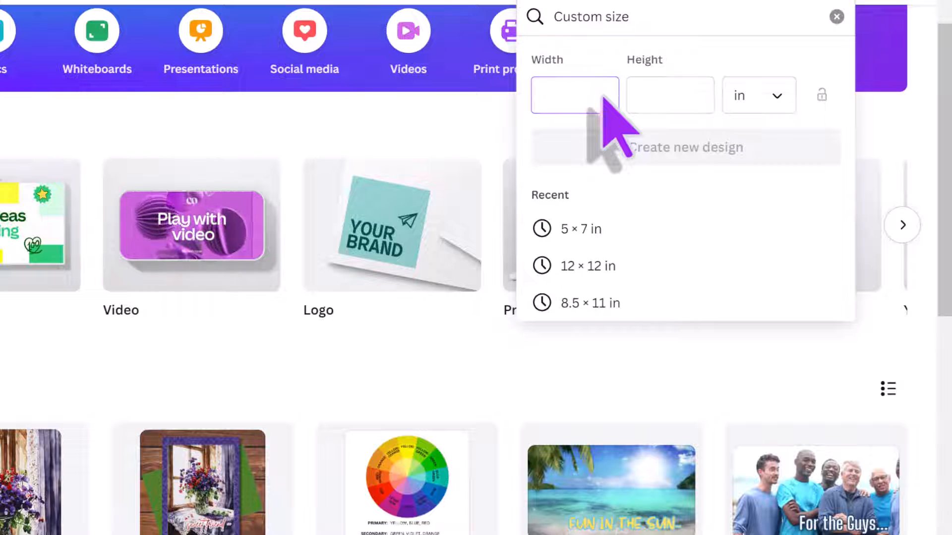
type("5")
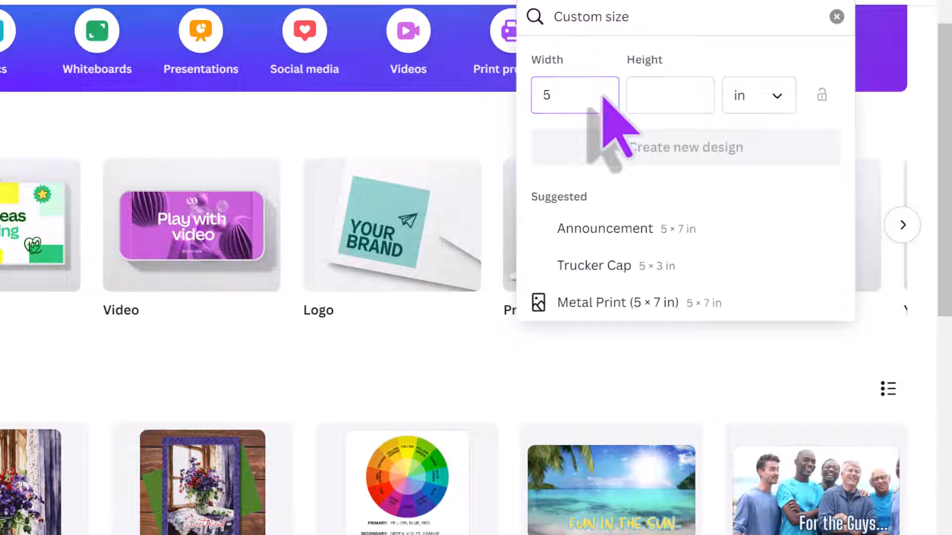
left_click(655, 101)
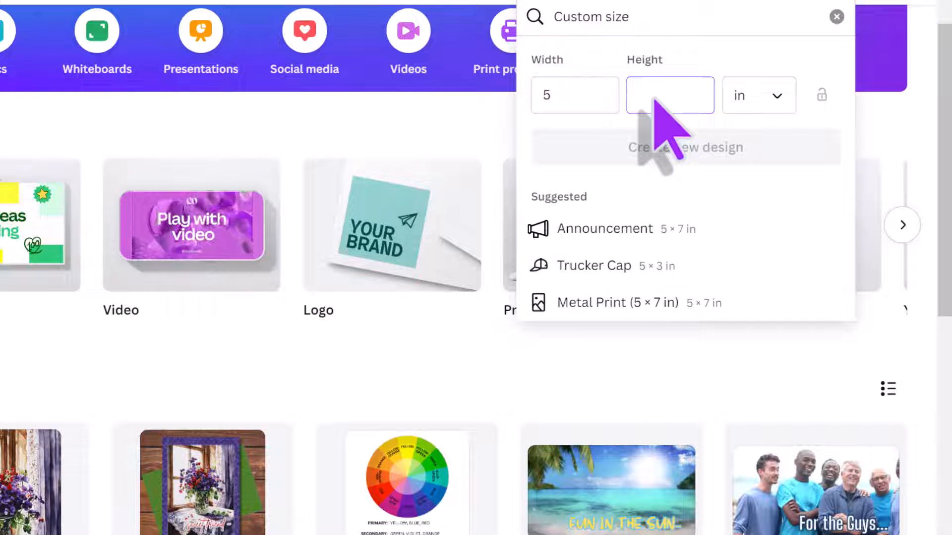
type("7")
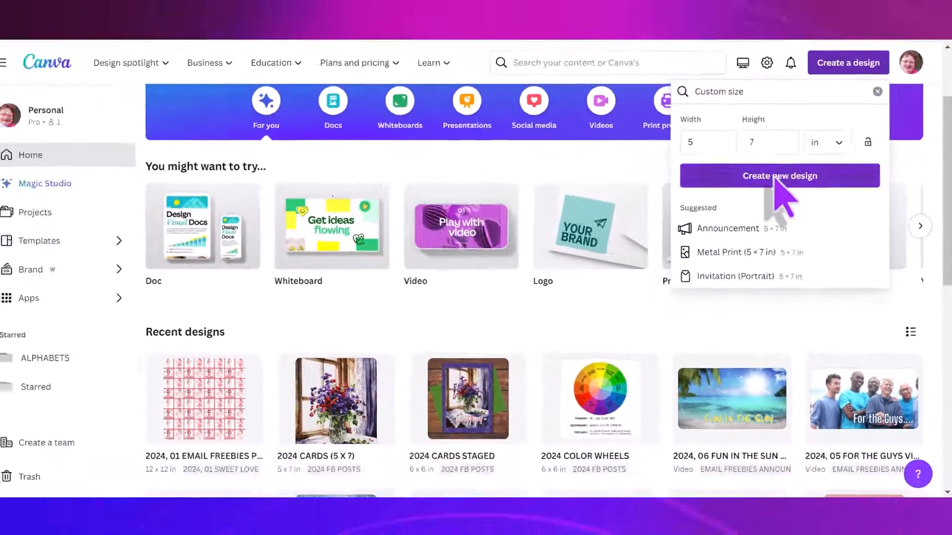
left_click(677, 150)
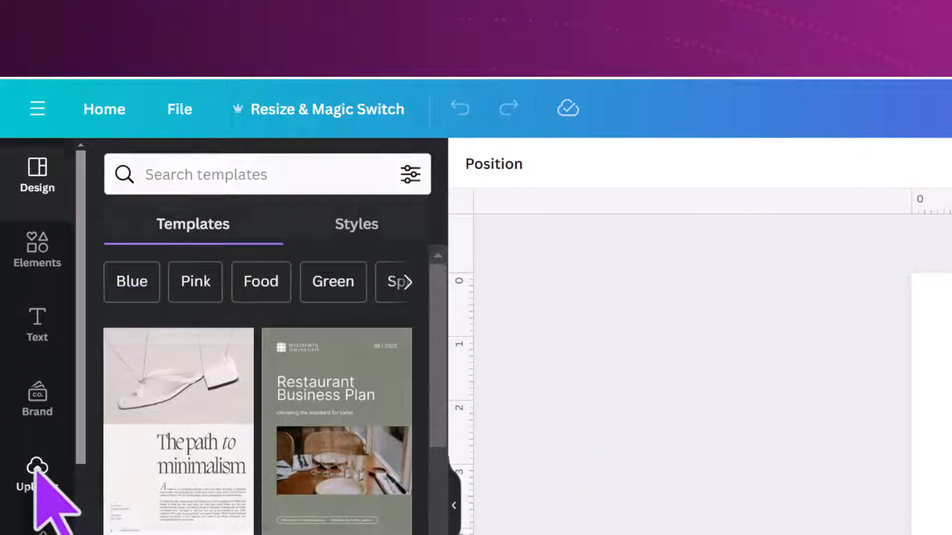
- Upload all of today's images from the Downloads folder, from 2024, 01 EMAIL FREEBIES PRETTY IN PINK DESIGNS through 3-13
left_click(36, 470)
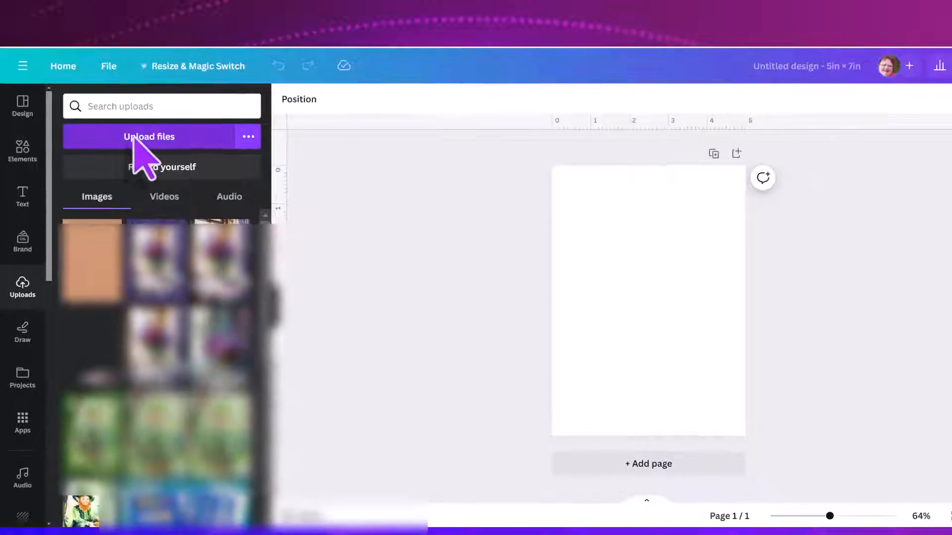
left_click(134, 138)
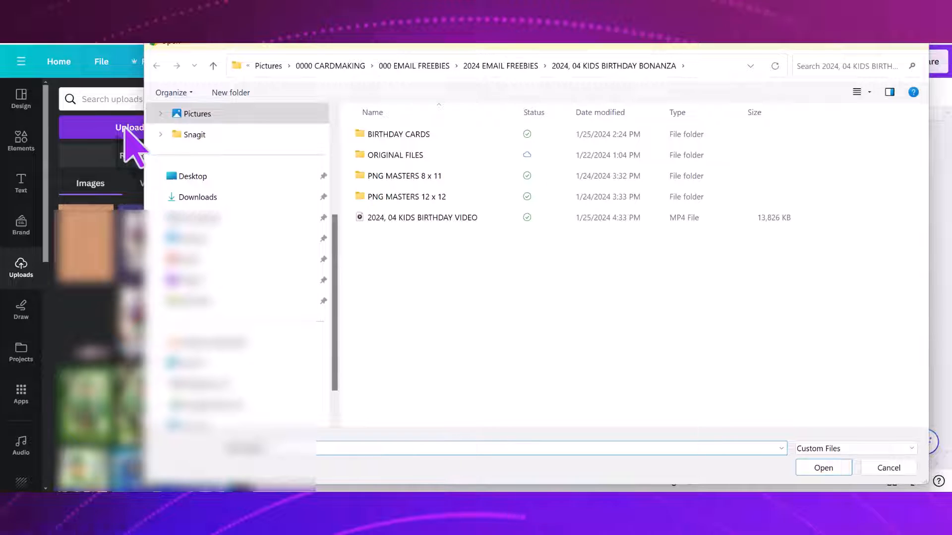
left_click(223, 197)
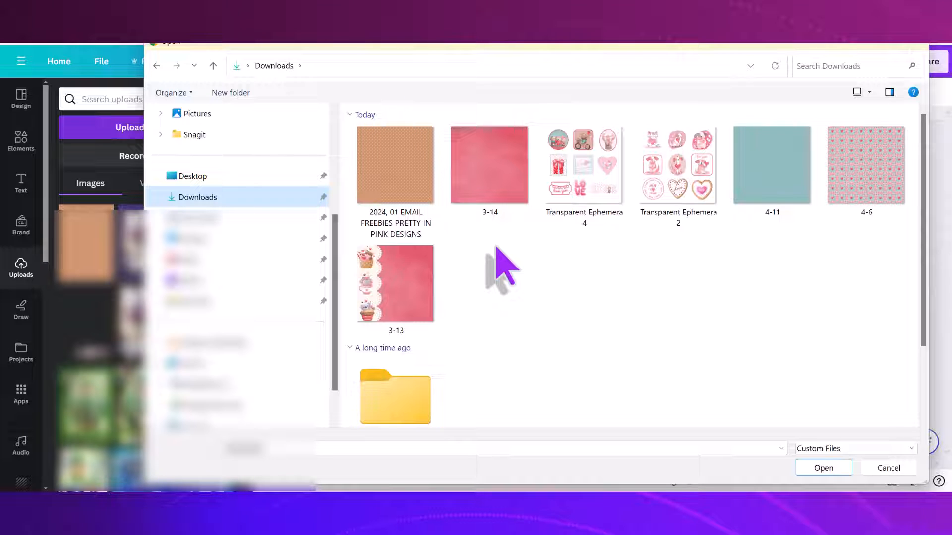
left_click(426, 204)
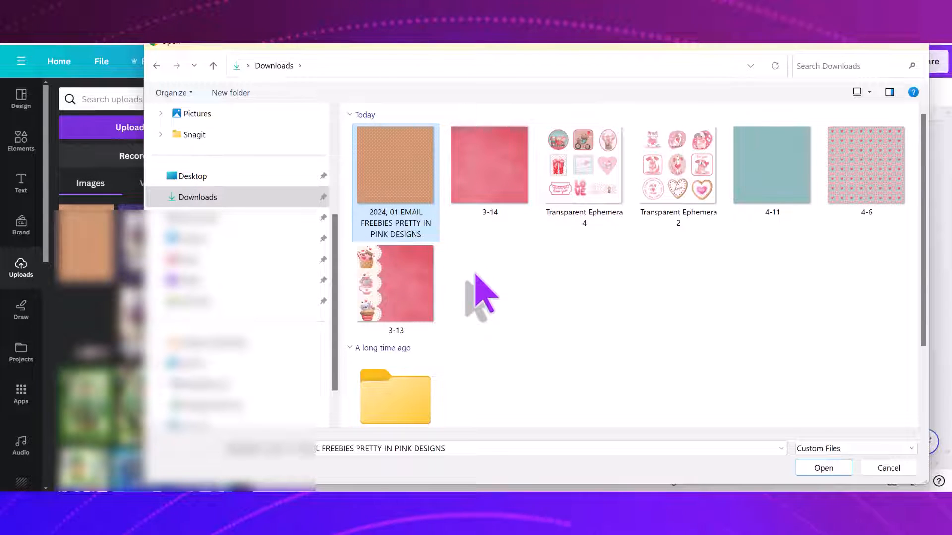
left_click(415, 281, "shift")
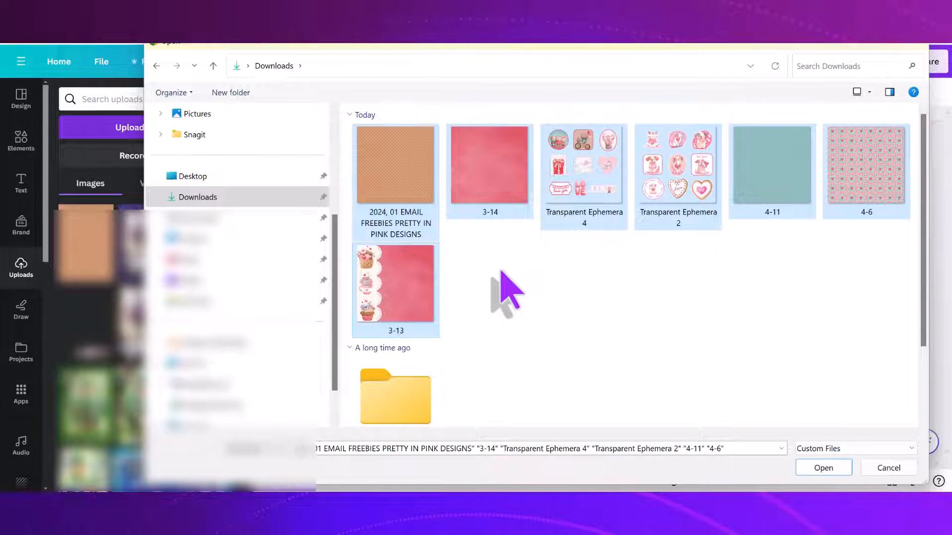
left_click(807, 472)
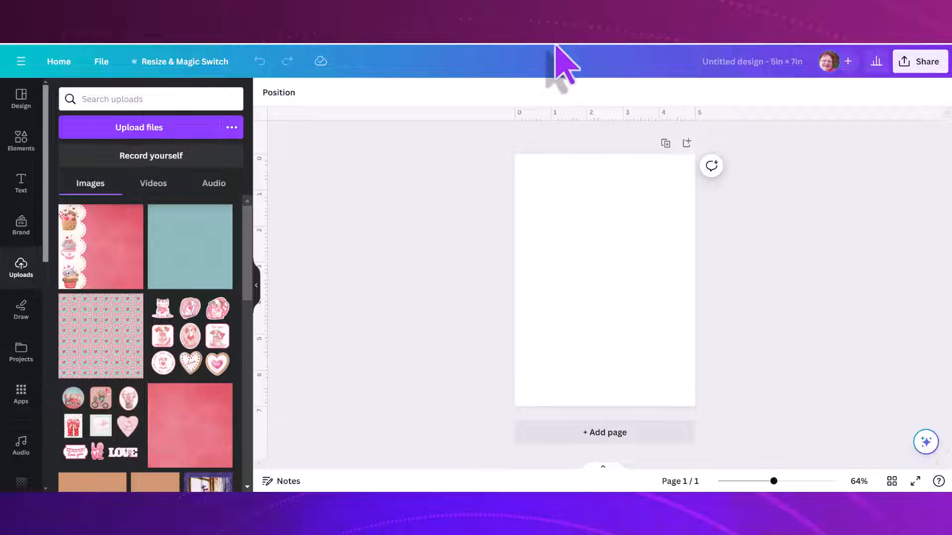
- Place the uploaded brown polka-dot paper on the page and enlarge it to cover the whole card
left_click_drag(248, 248, 244, 264)
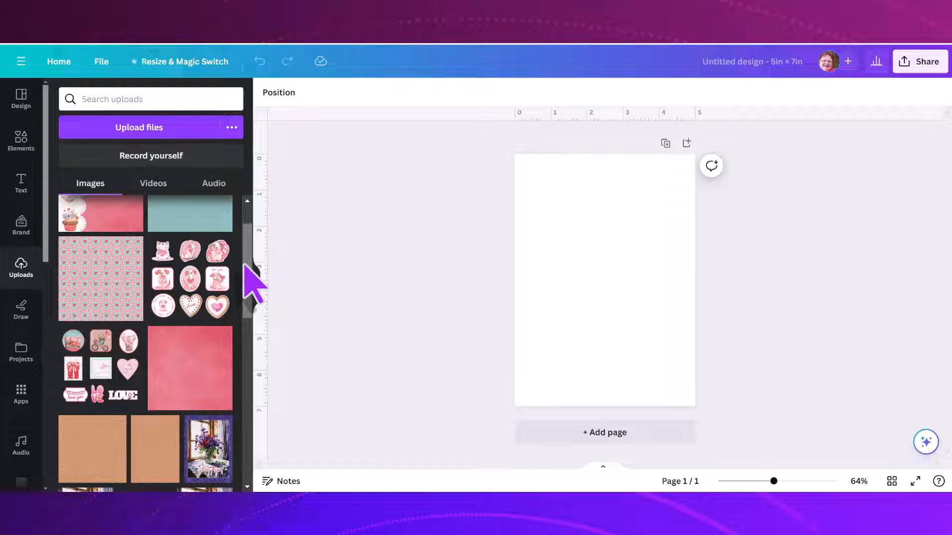
left_click(99, 444)
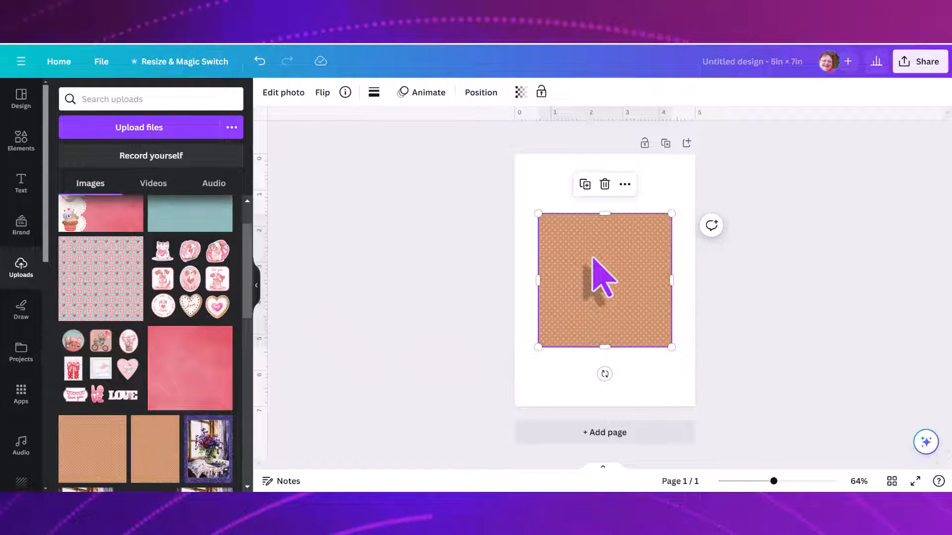
left_click_drag(592, 258, 577, 218)
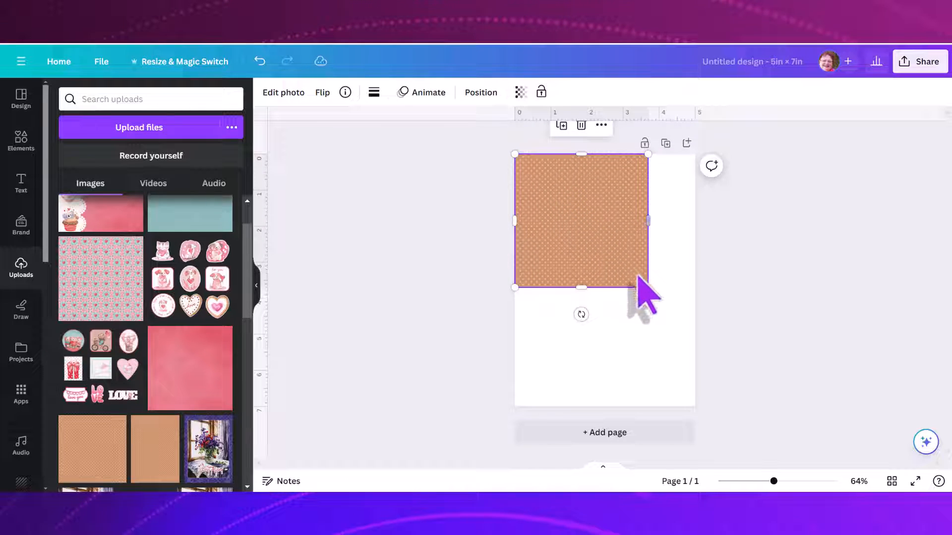
left_click_drag(648, 289, 784, 394)
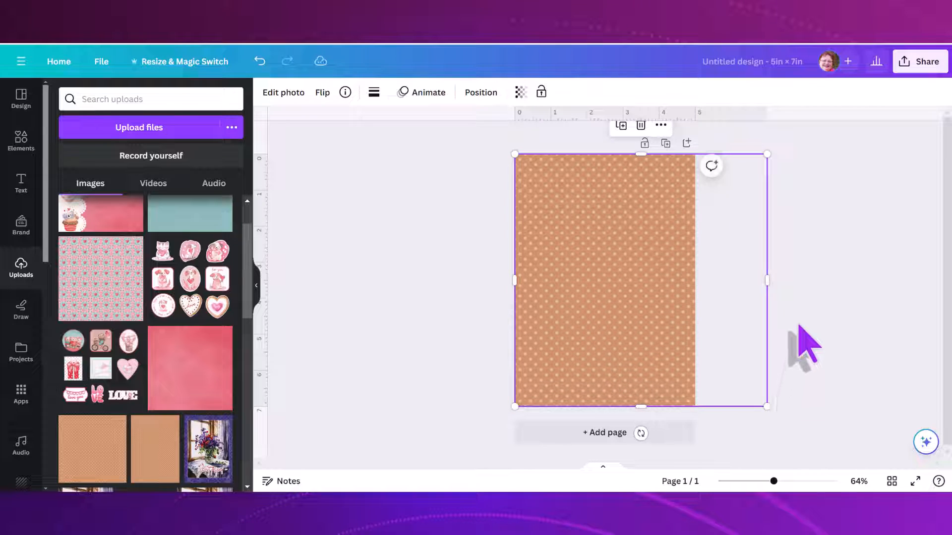
left_click(769, 319)
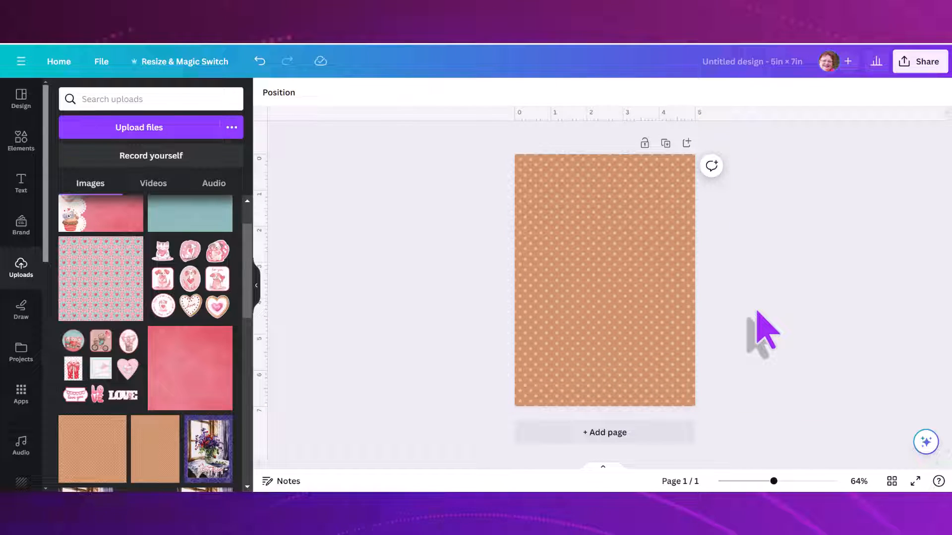
- Fully lock the polka-dot background, beyond locking only its position
left_click(646, 250)
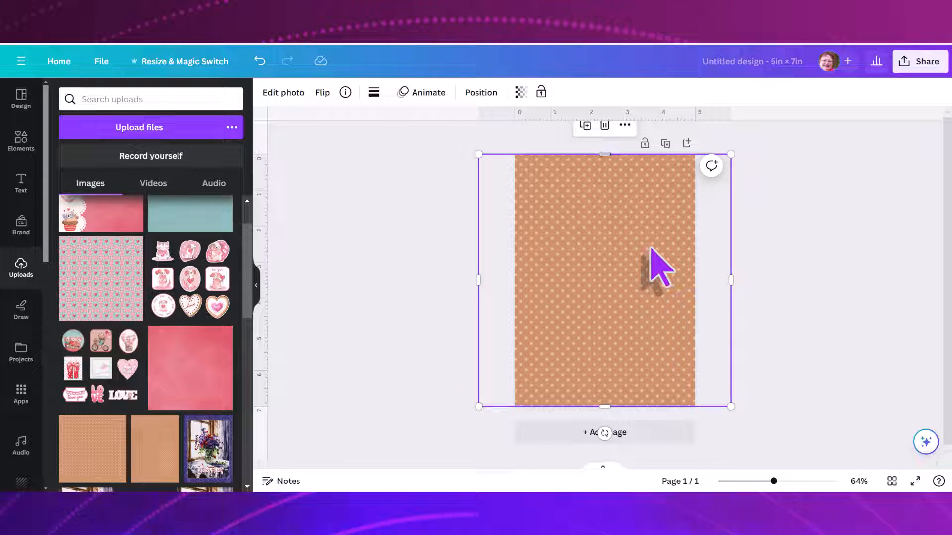
left_click(541, 91)
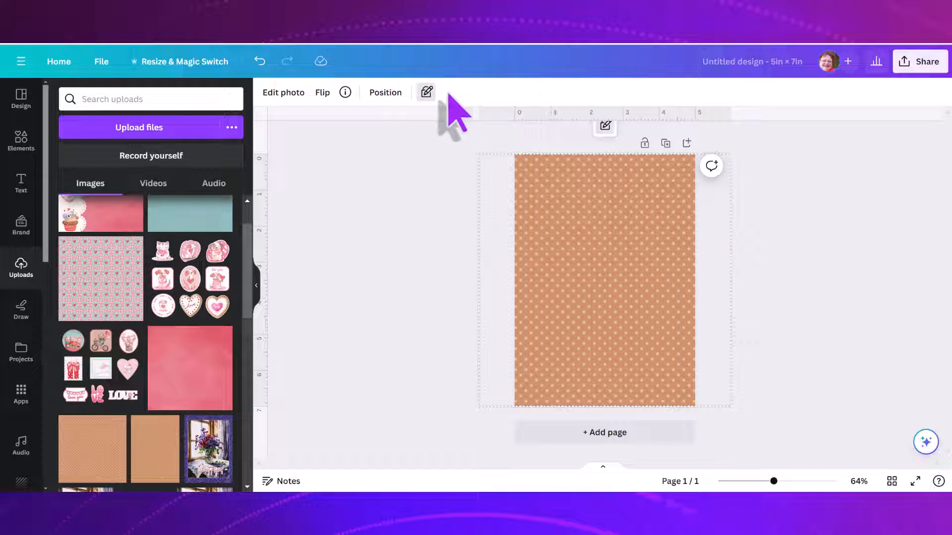
left_click(427, 92)
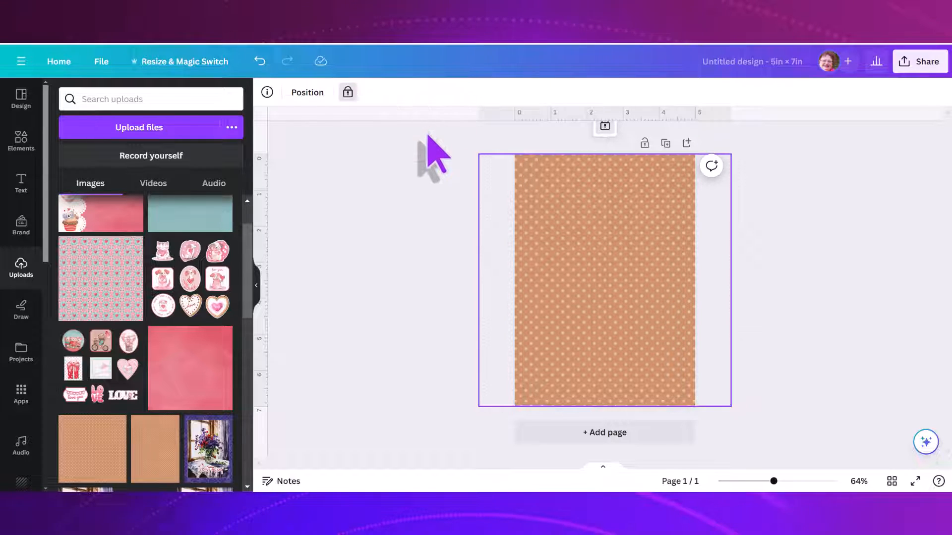
left_click(428, 213)
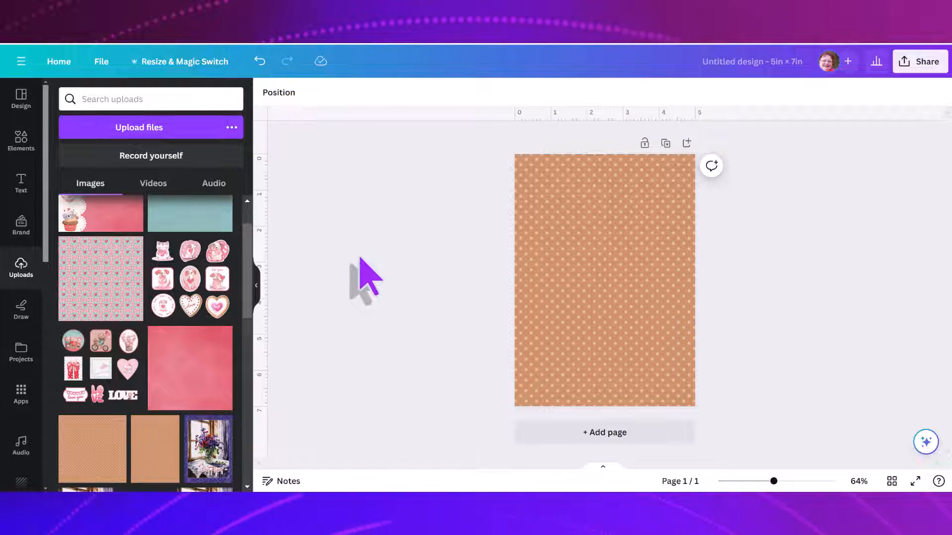
- Try sizing and cropping the cupcake-border paper by eye over the polka-dot background, and delete it from the card
scroll(254, 276, "up", 2)
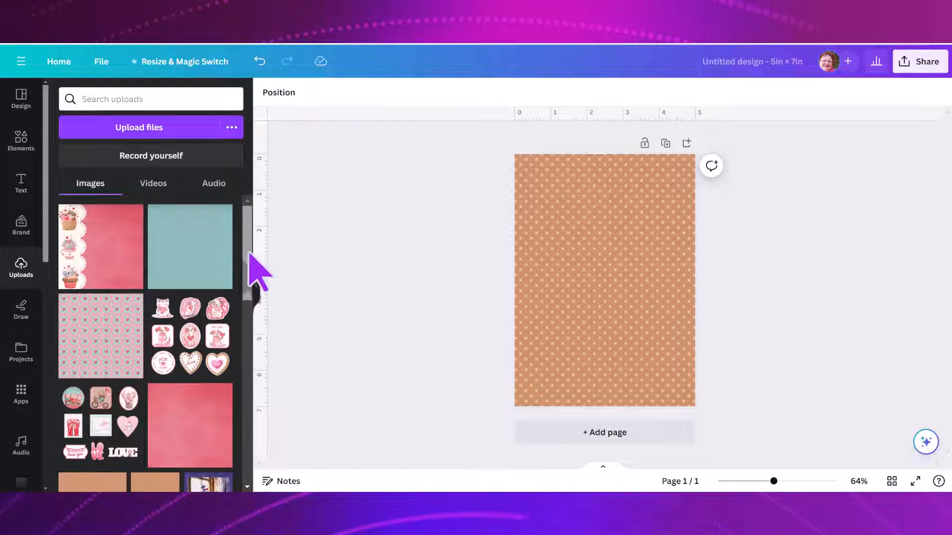
left_click(117, 250)
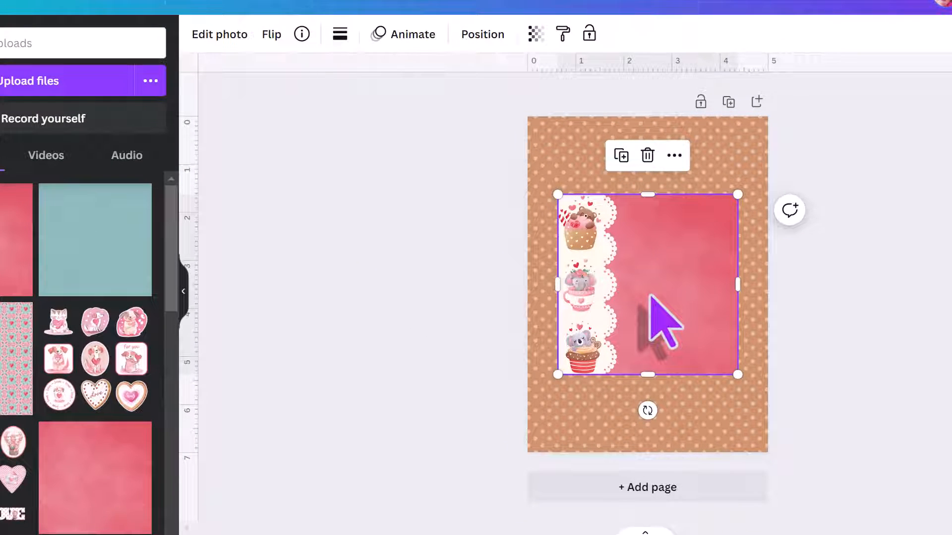
left_click_drag(650, 296, 638, 233)
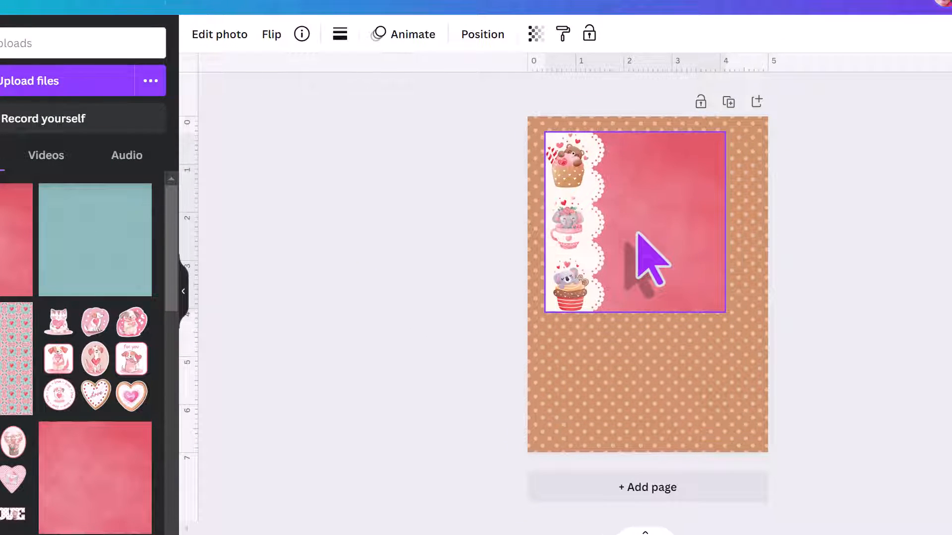
key("ctrl+z")
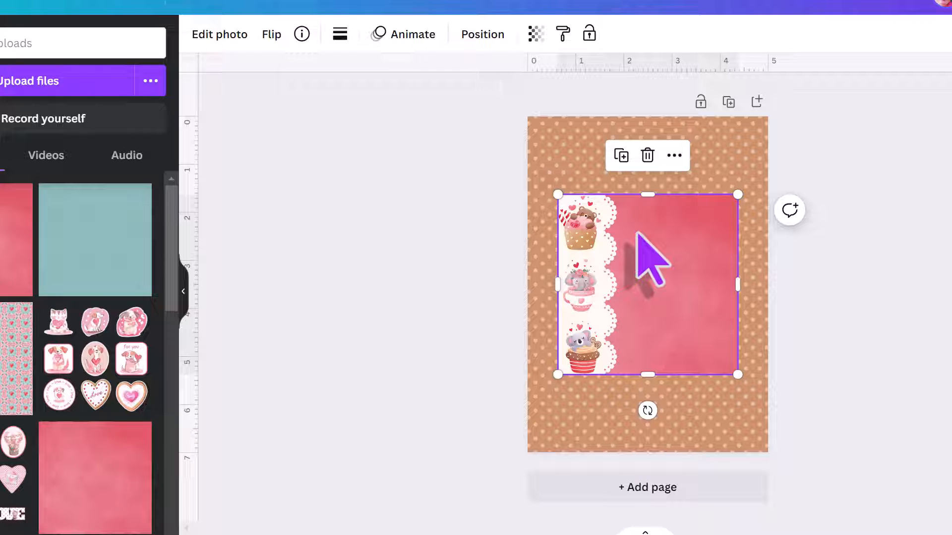
left_click_drag(652, 287, 640, 234)
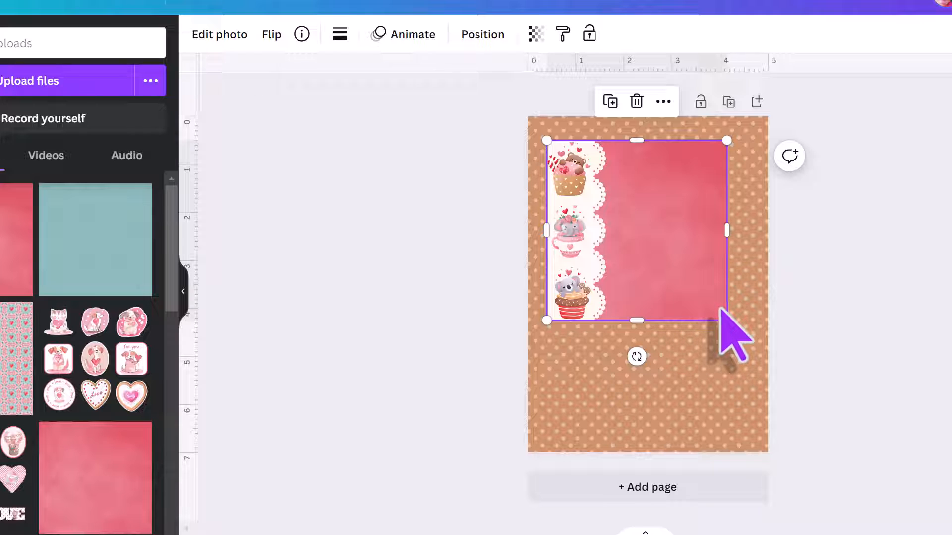
left_click_drag(726, 320, 857, 414)
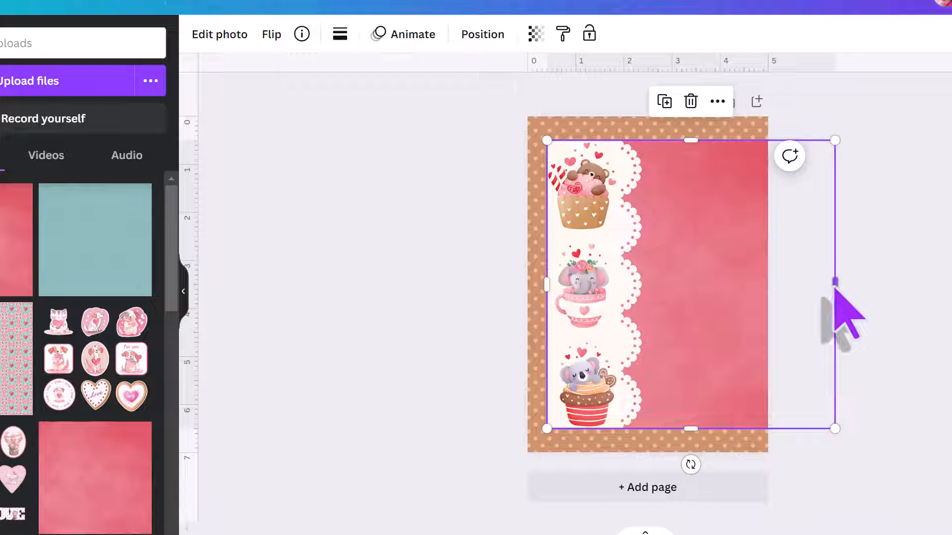
left_click_drag(835, 285, 742, 284)
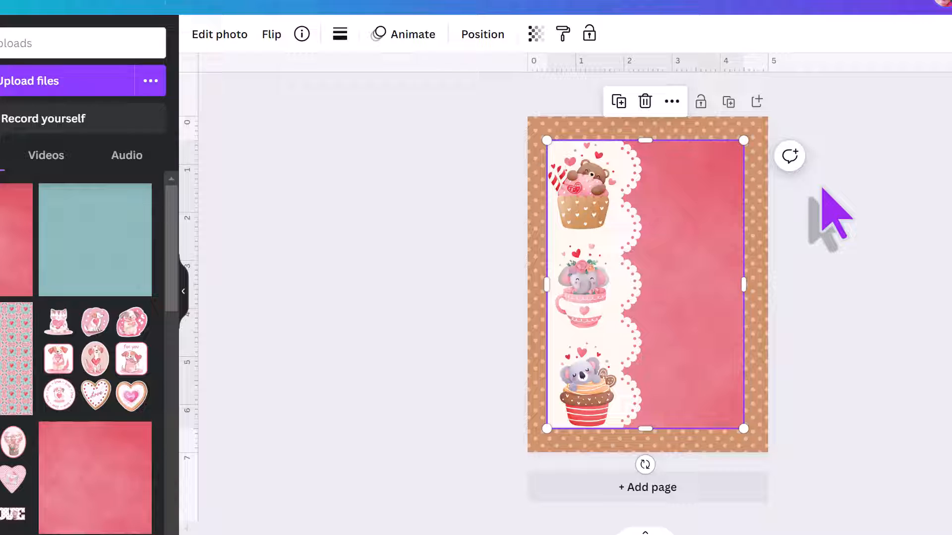
left_click(646, 105)
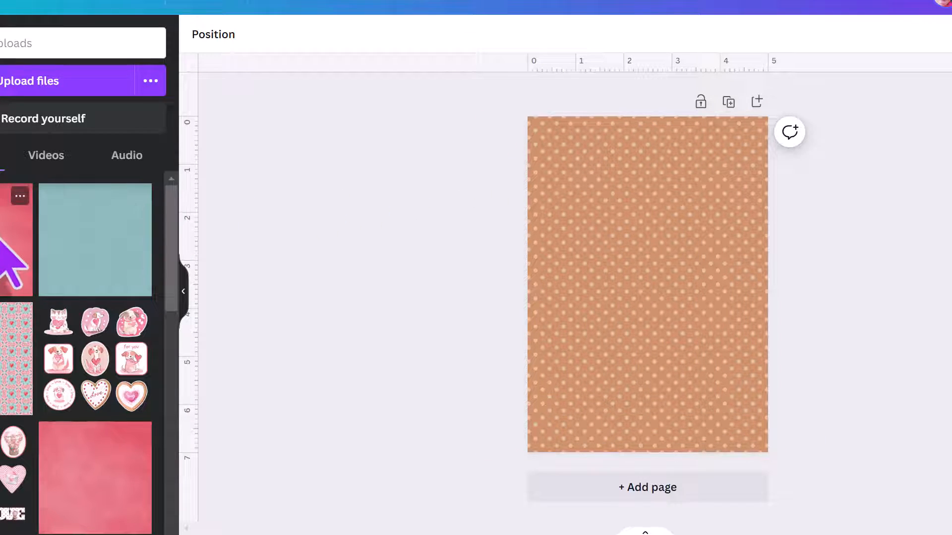
- Place the cupcake-border paper on the card again and set its width to exactly 4.5 in
left_click(20, 246)
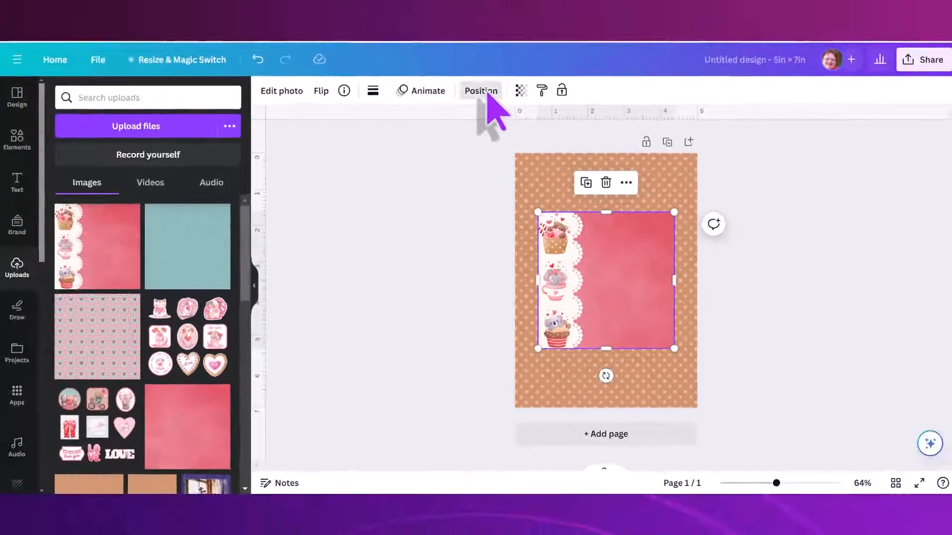
left_click(483, 34)
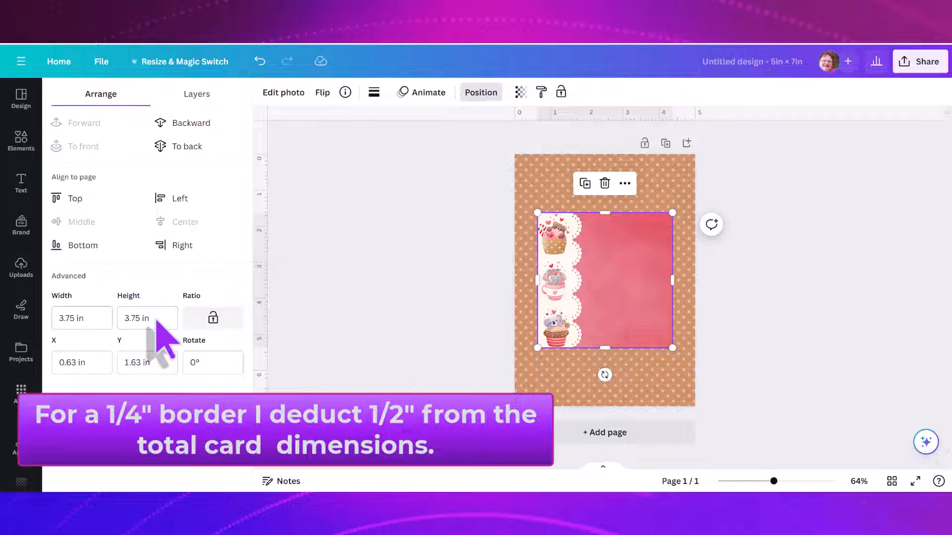
left_click(74, 326)
left_click_drag(74, 318, 58, 319)
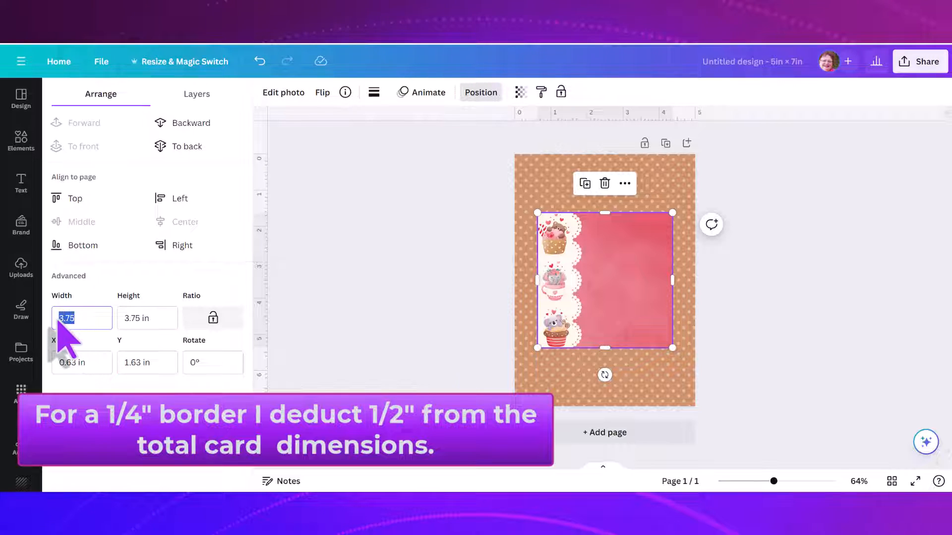
type("4")
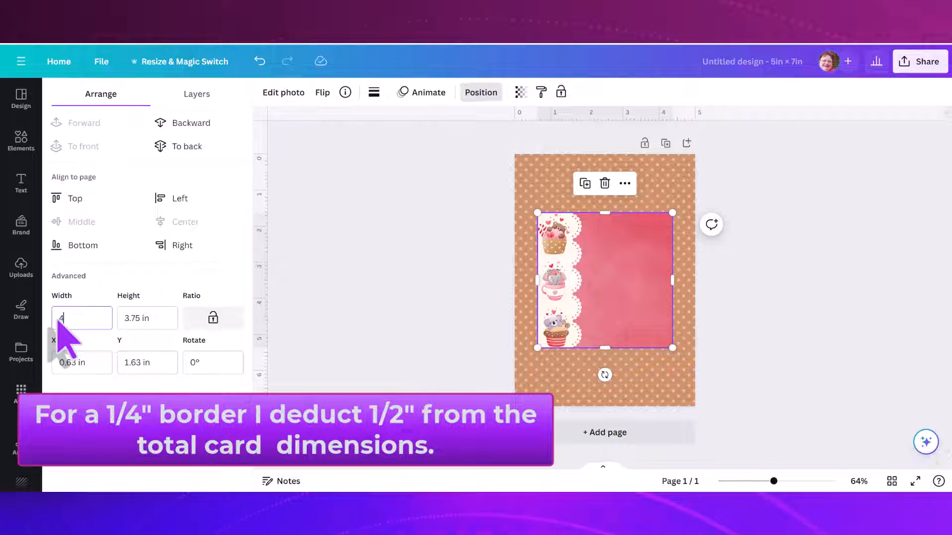
type(".5")
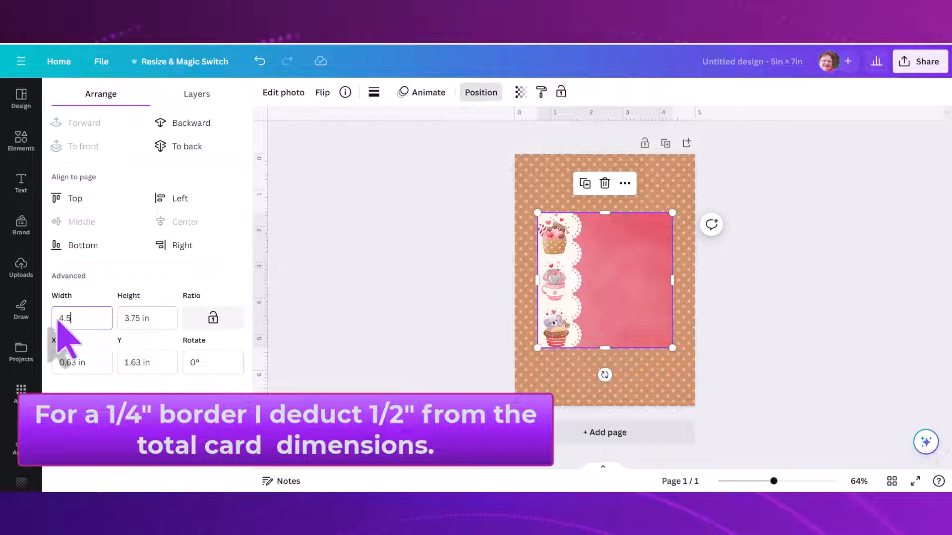
- Set the cupcake-border paper's height to 6.5 in
left_click(142, 321)
key("BackSpace")
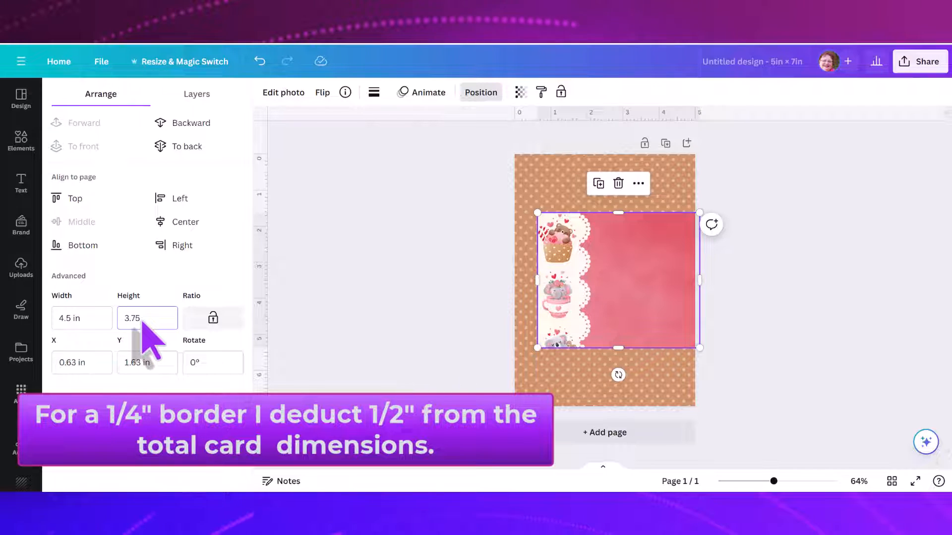
key("BackSpace")
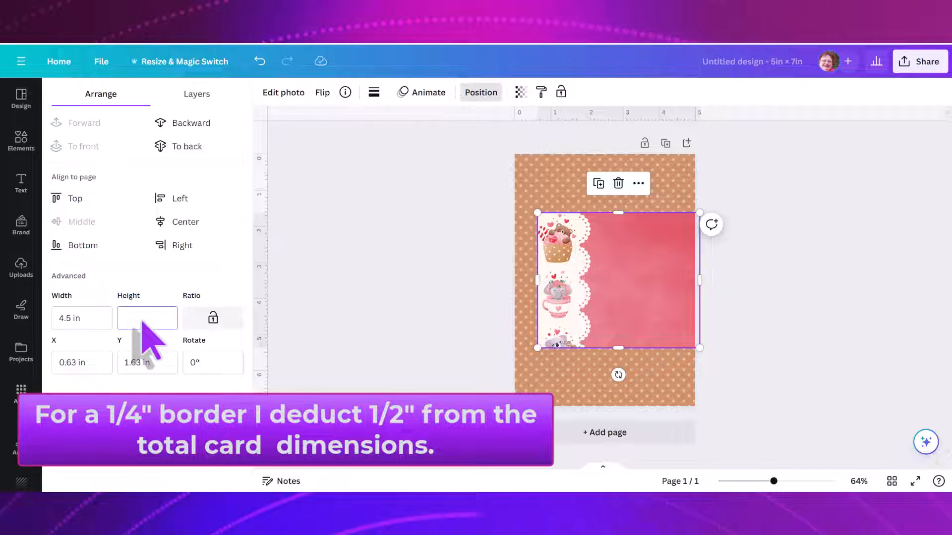
type("6.5")
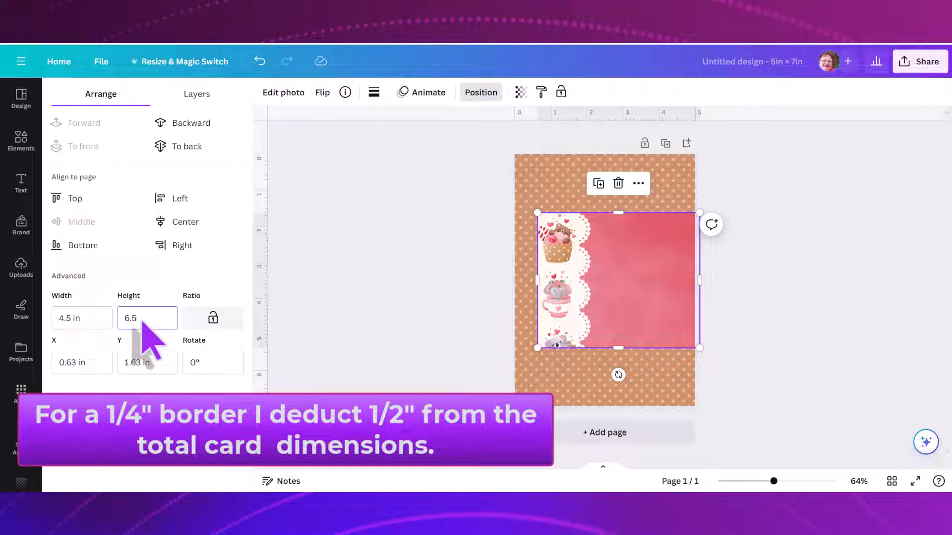
key("Return")
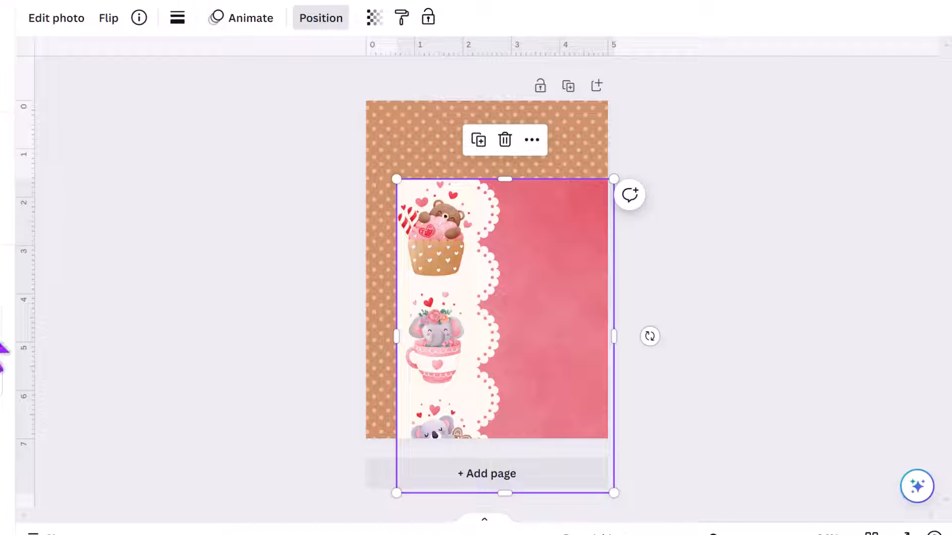
- Center the cupcake-border paper on the polka-dot background, horizontally and vertically, so the border is even all round
left_click_drag(510, 304, 496, 243)
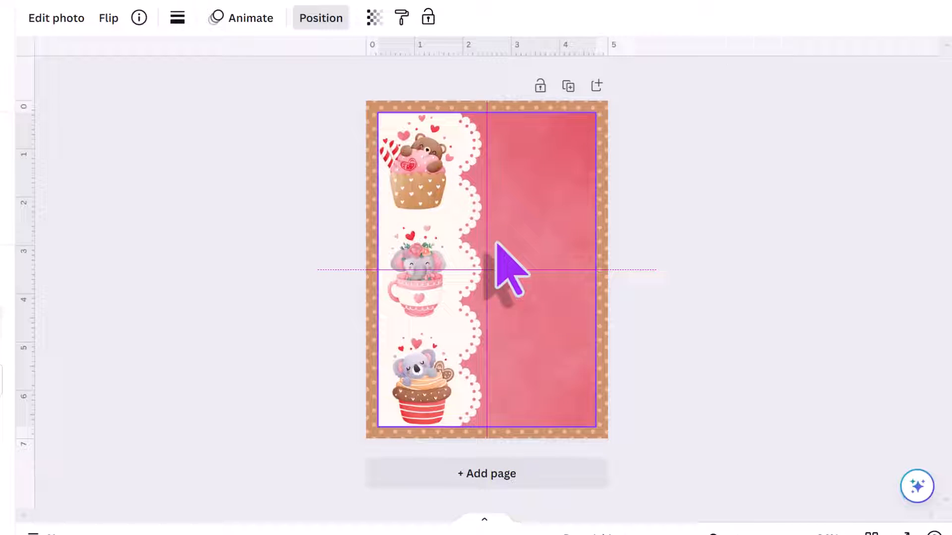
mouse_move(496, 242)
left_mouse_down()
mouse_move(497, 329)
mouse_move(496, 237)
mouse_move(495, 268)
mouse_move(537, 269)
mouse_move(463, 272)
mouse_move(497, 266)
mouse_move(489, 255)
left_mouse_up()
left_click_drag(488, 245, 488, 237)
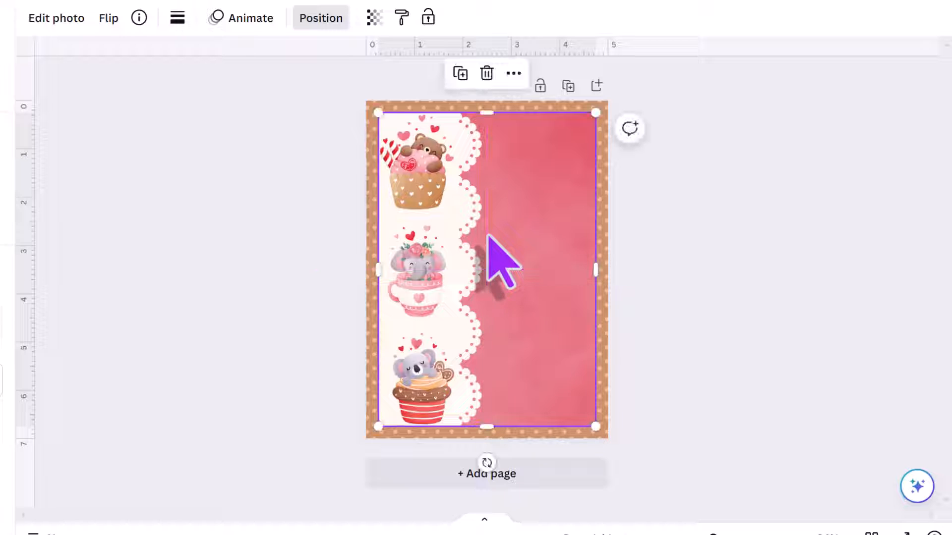
left_click(689, 265)
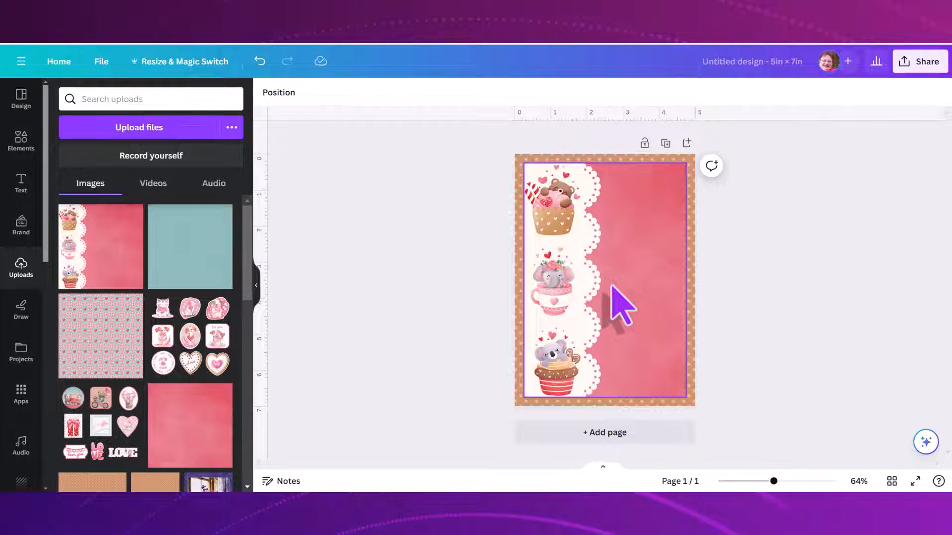
- Add the uploaded puppy-and-heart sticker sheet to the card and crop it to only the "Love" heart cookie
left_click(196, 343)
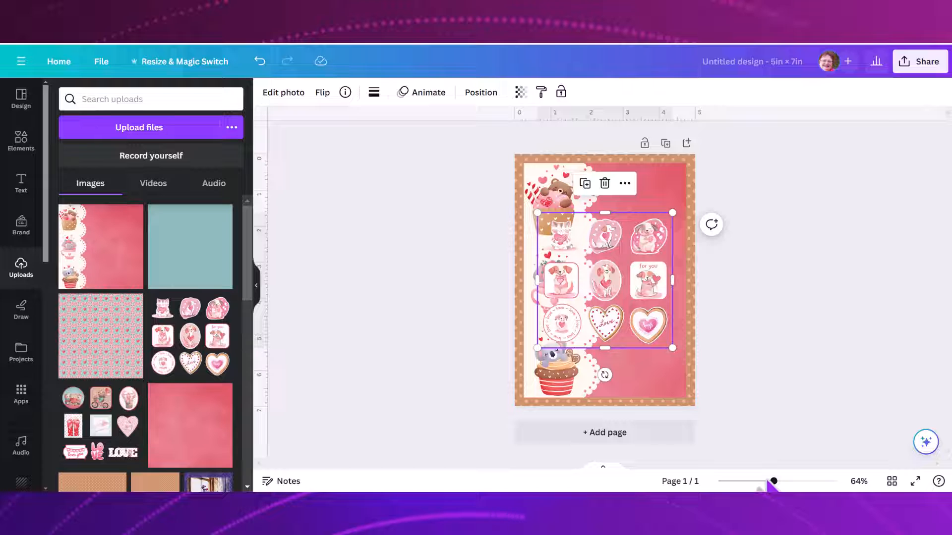
left_click_drag(776, 484, 788, 485)
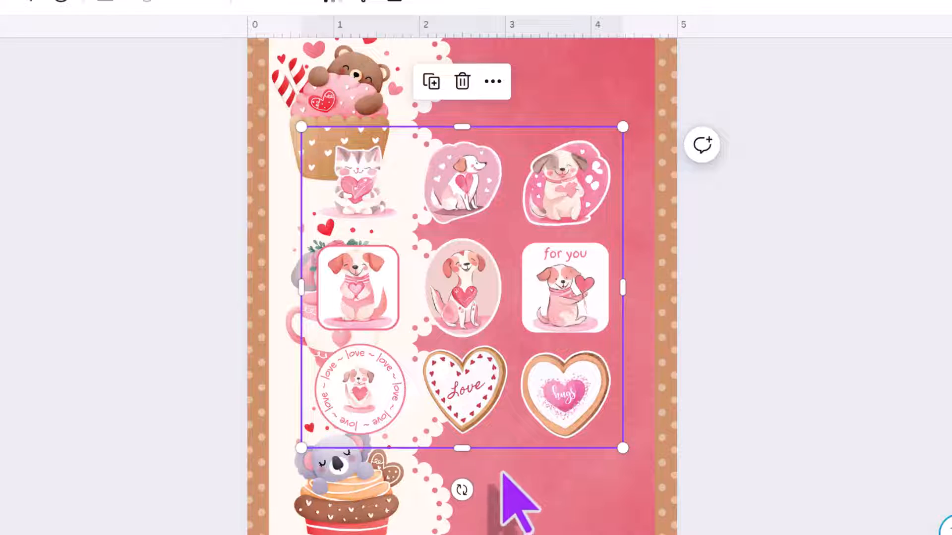
left_click_drag(303, 285, 414, 284)
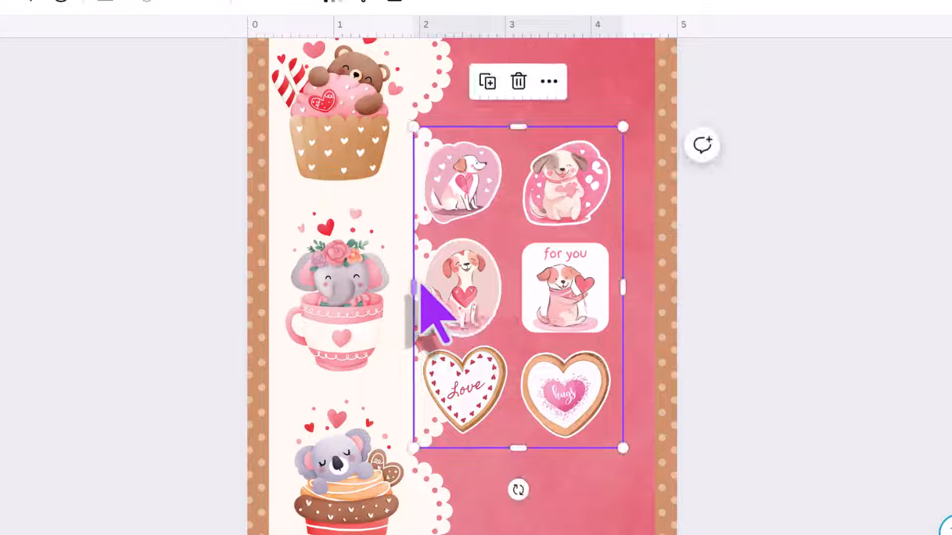
left_click_drag(622, 284, 516, 293)
left_click_drag(466, 128, 470, 348)
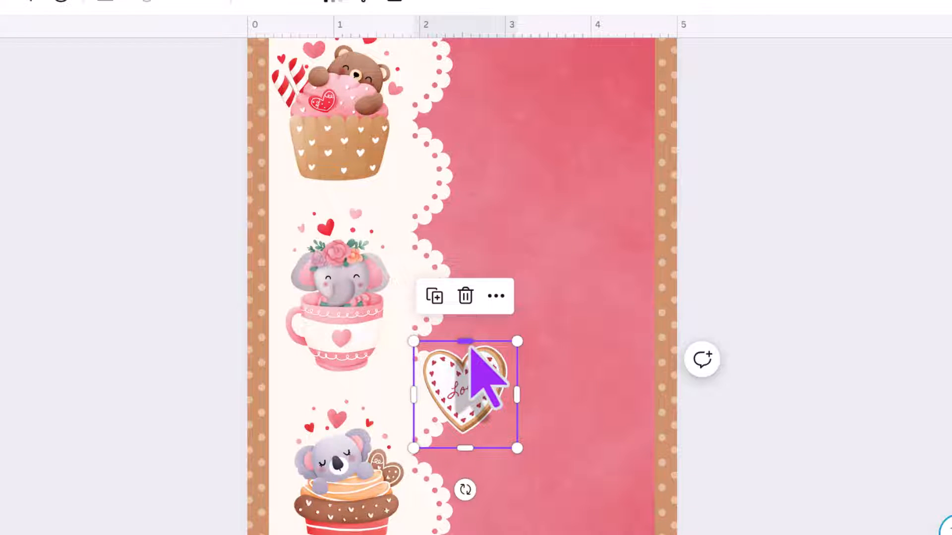
- Enlarge the "Love" heart, tilt it slightly counterclockwise, and position it over the lace edge beside the koala cupcake
left_click_drag(472, 451, 549, 474)
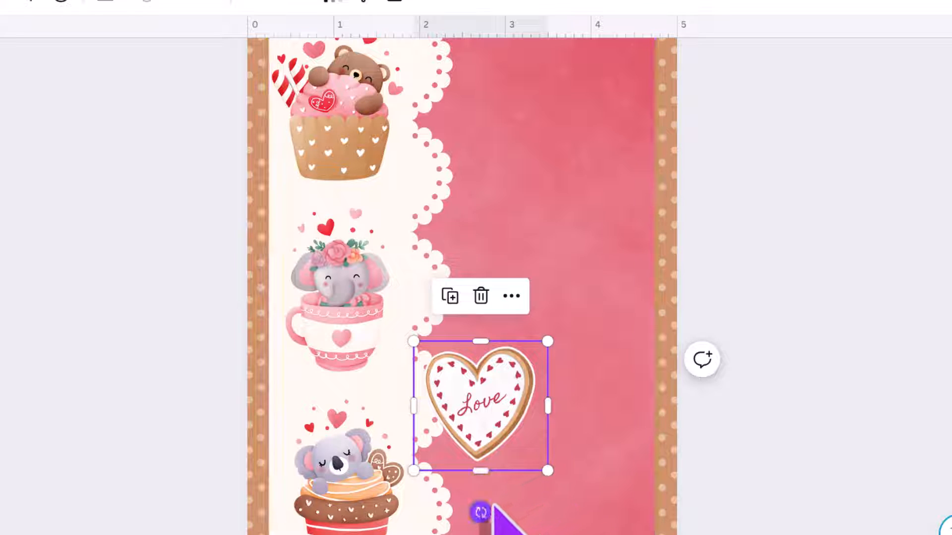
left_click_drag(484, 516, 506, 510)
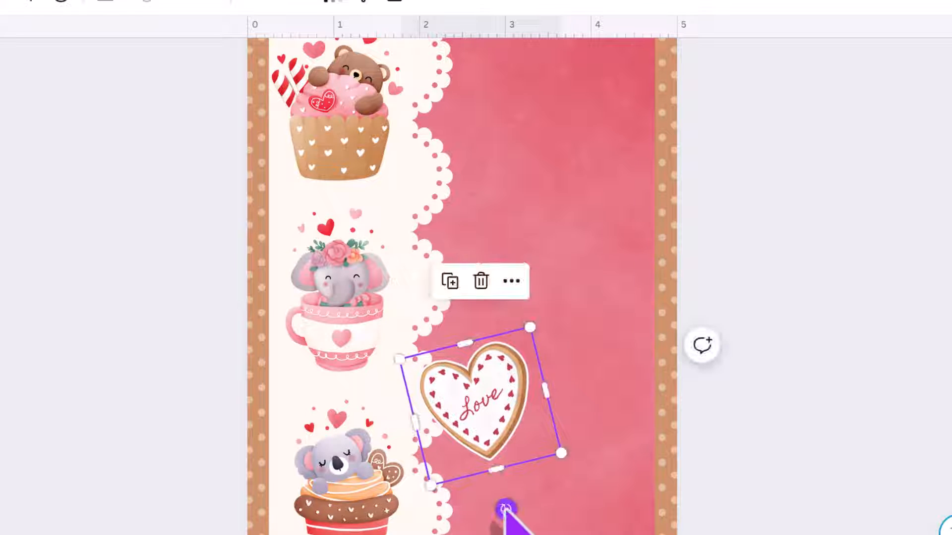
left_click_drag(484, 424, 440, 410)
left_click_drag(529, 460, 566, 481)
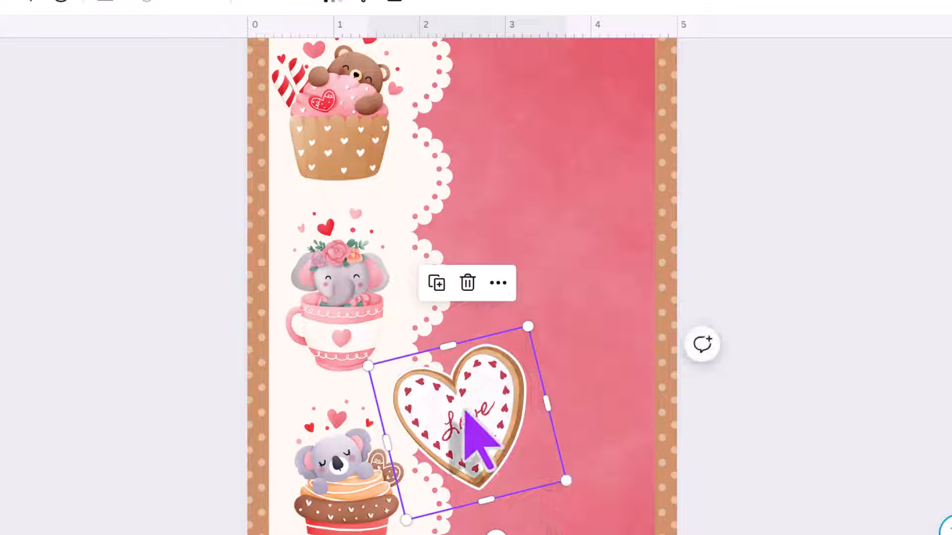
left_click_drag(465, 410, 459, 418)
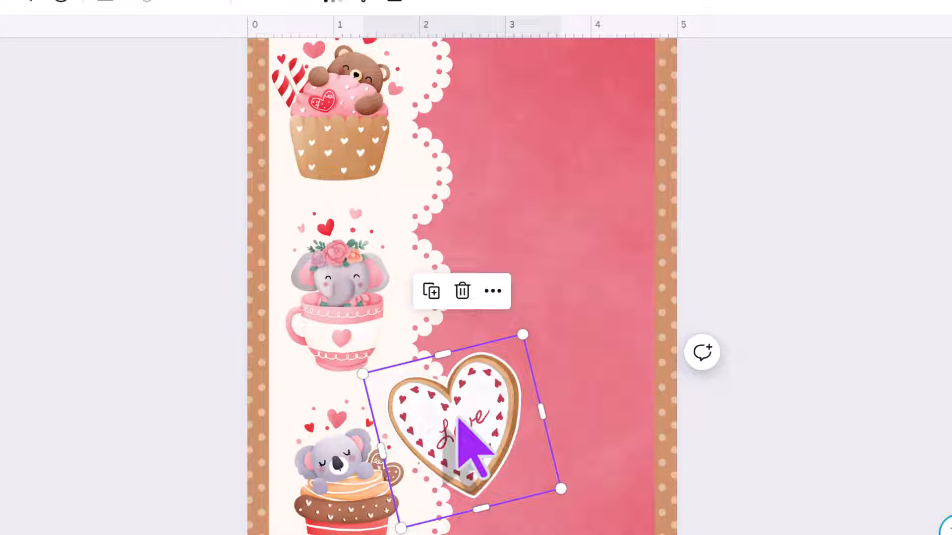
left_click(493, 225)
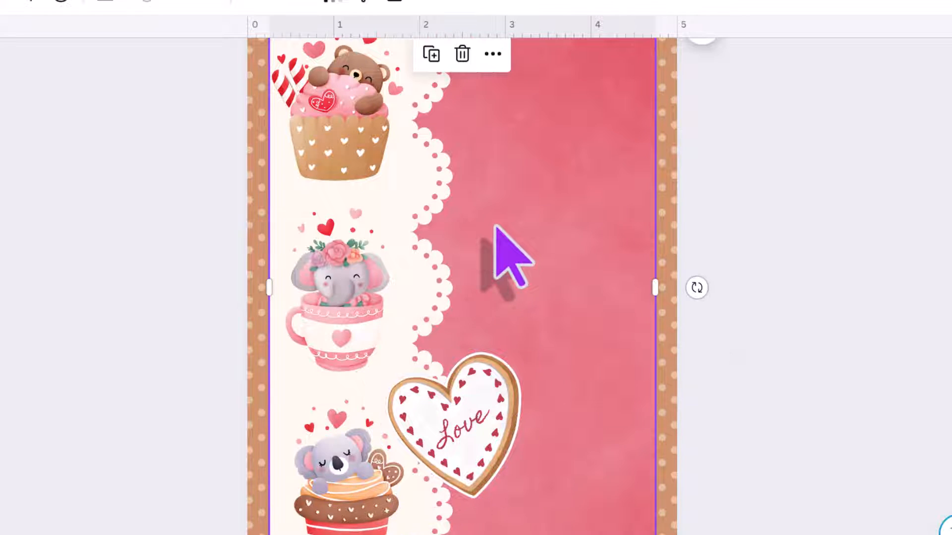
- Paste another copy of the sticker sheet, enlarge it, and crop it to only the "hugs" heart cookie
key("ctrl+v")
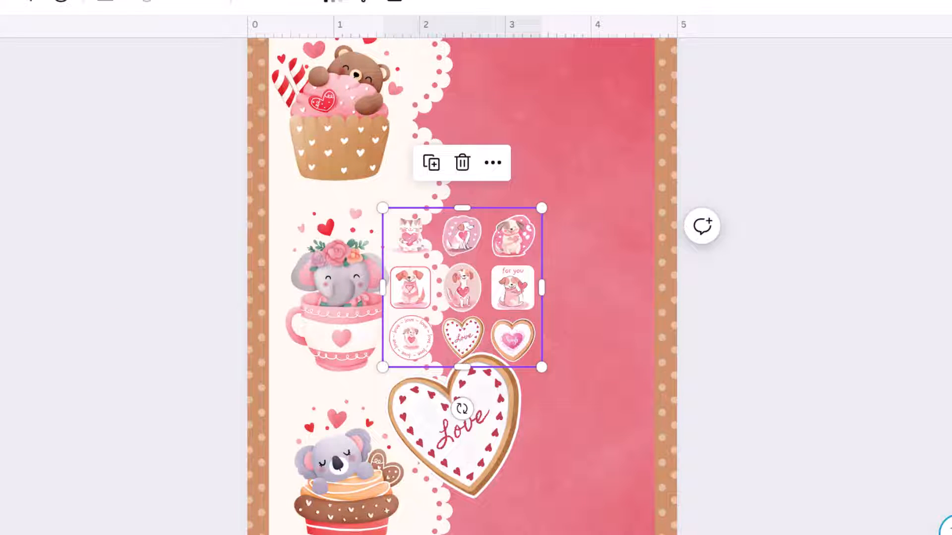
left_click_drag(541, 367, 634, 459)
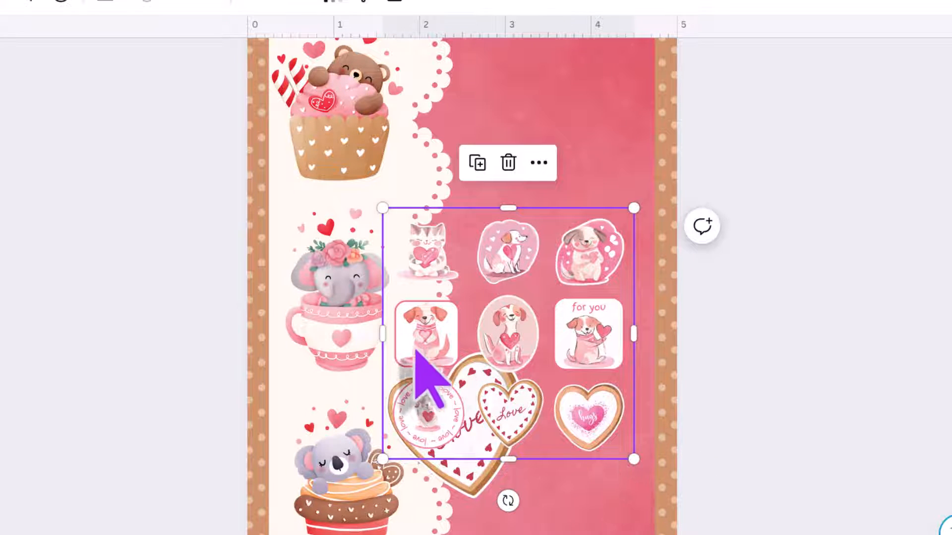
left_click_drag(387, 339, 548, 365)
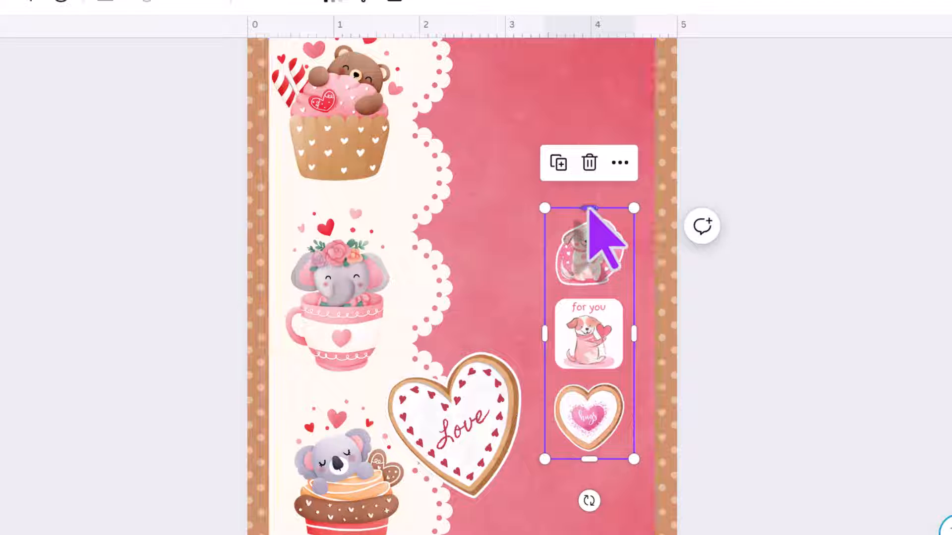
left_click_drag(589, 209, 462, 300)
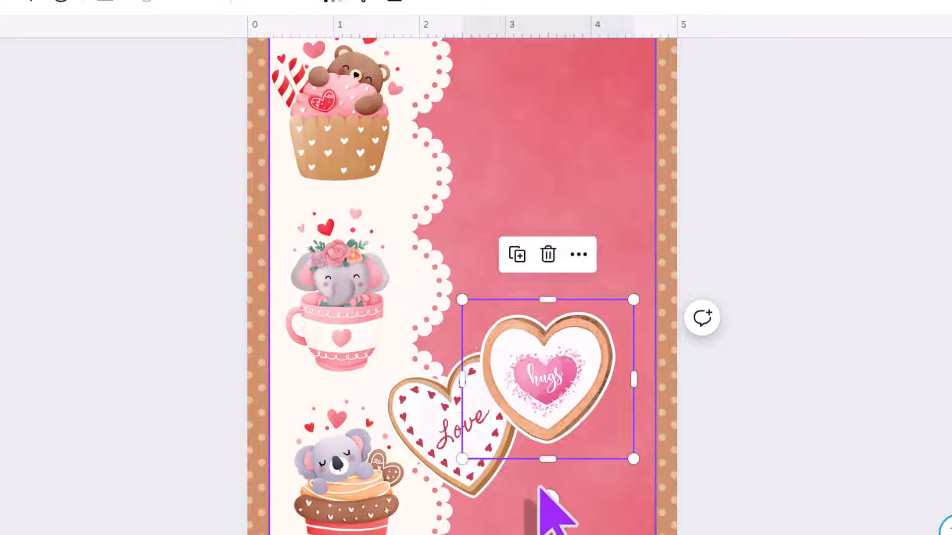
- Tilt the "hugs" heart clockwise and position it beside the "Love" heart, overlapping its edge
left_click_drag(548, 501, 488, 508)
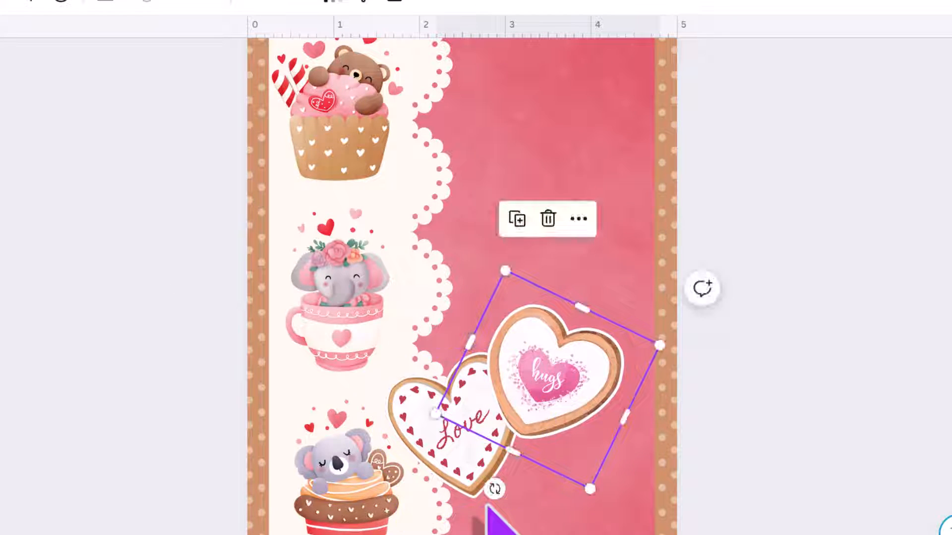
left_click_drag(553, 418, 557, 480)
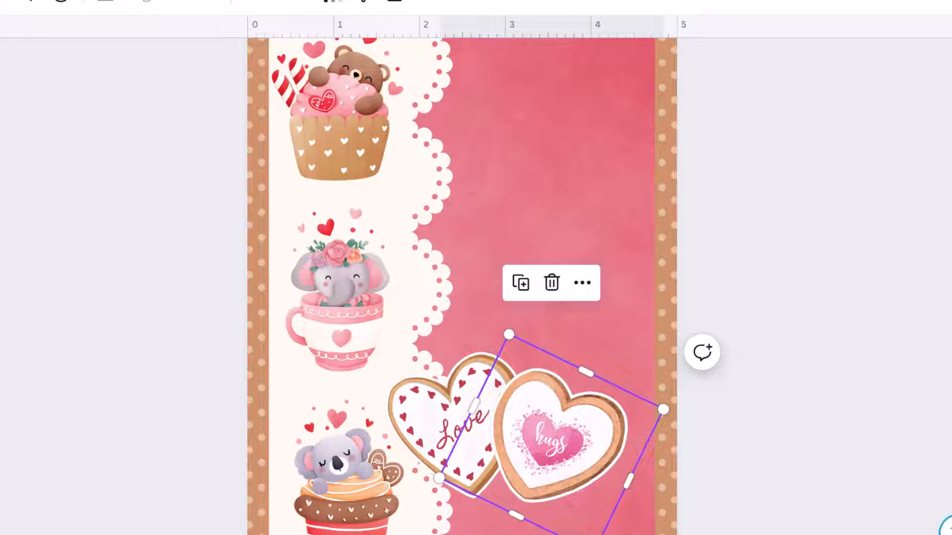
left_click_drag(701, 534, 689, 534)
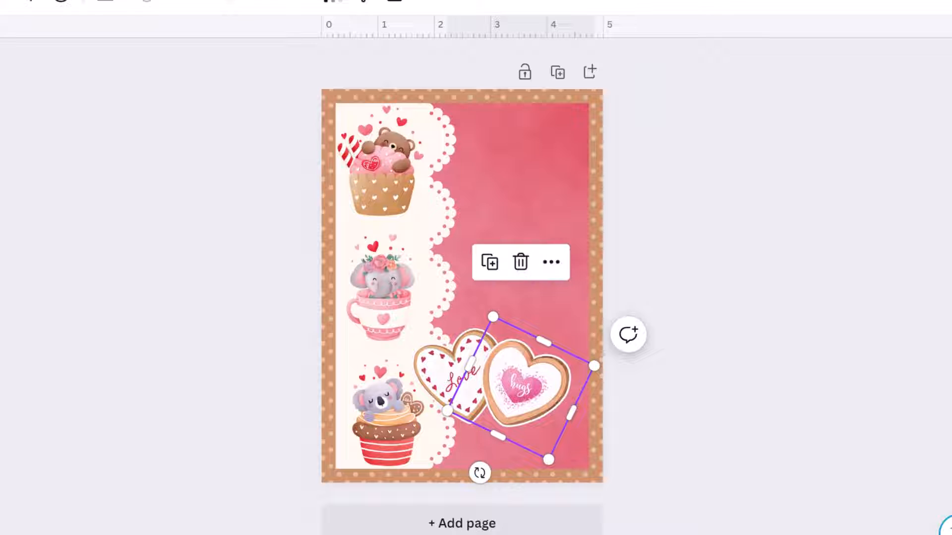
left_click(682, 442)
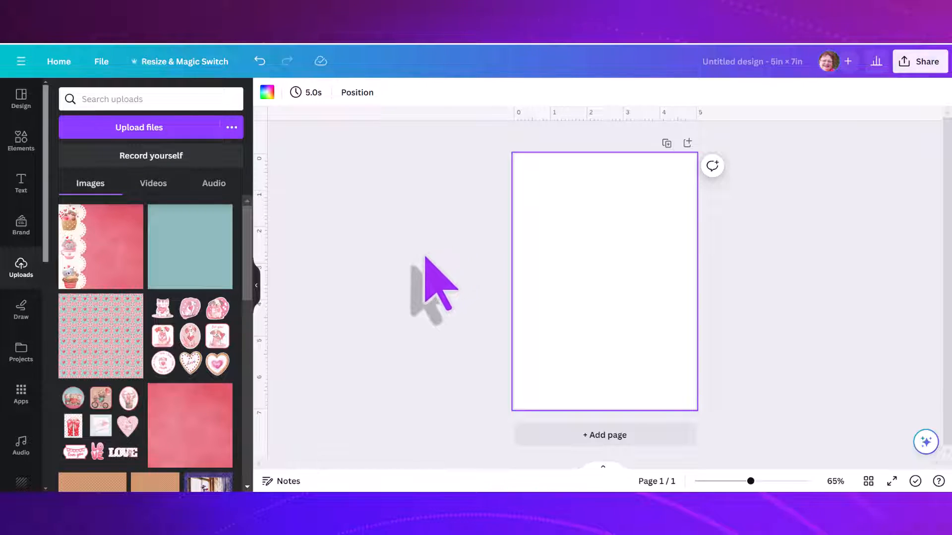
- Place the plain pink paper on the blank 5 x 7 in page, enlarge it to full page height, and center it
left_click(205, 427)
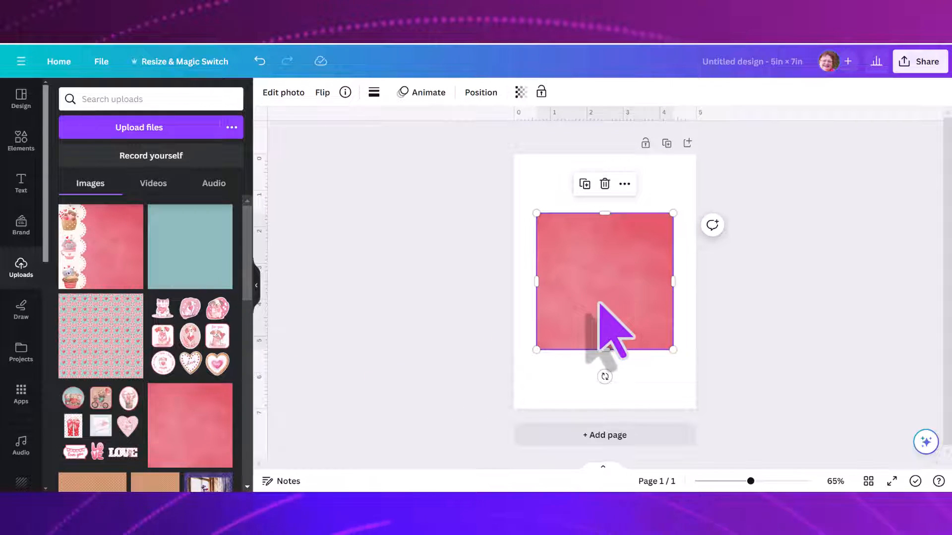
left_click_drag(601, 298, 578, 227)
left_click_drag(651, 292, 807, 377)
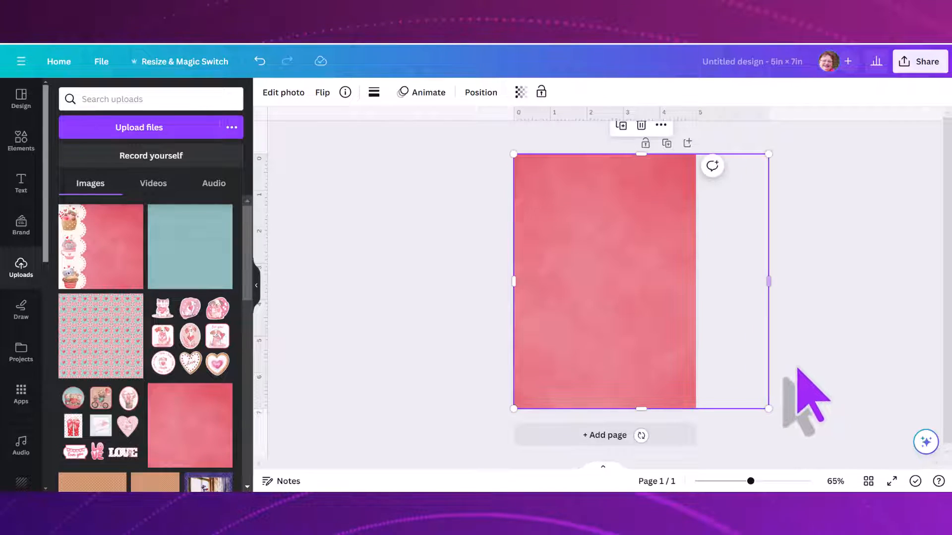
left_click_drag(754, 340, 714, 329)
left_click_drag(728, 331, 712, 333)
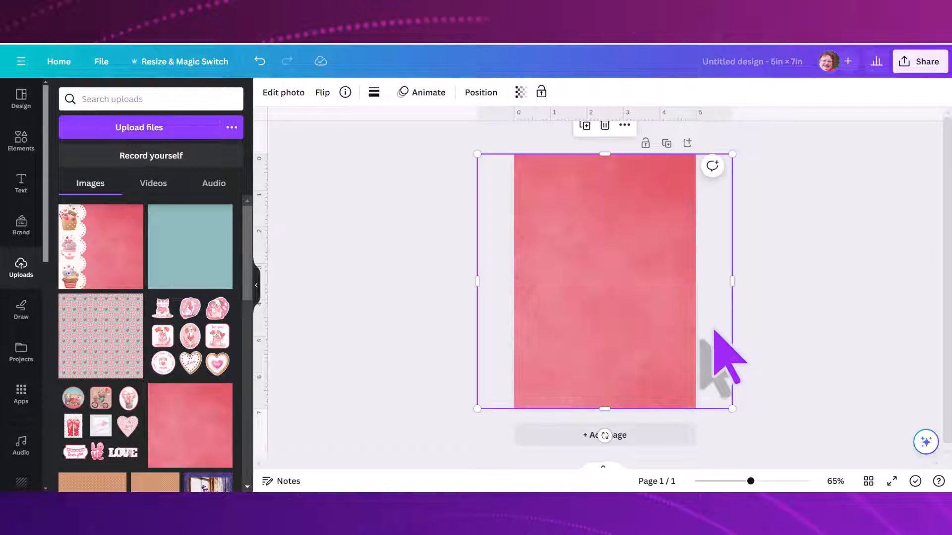
- Lock the pink background paper
left_click(758, 279)
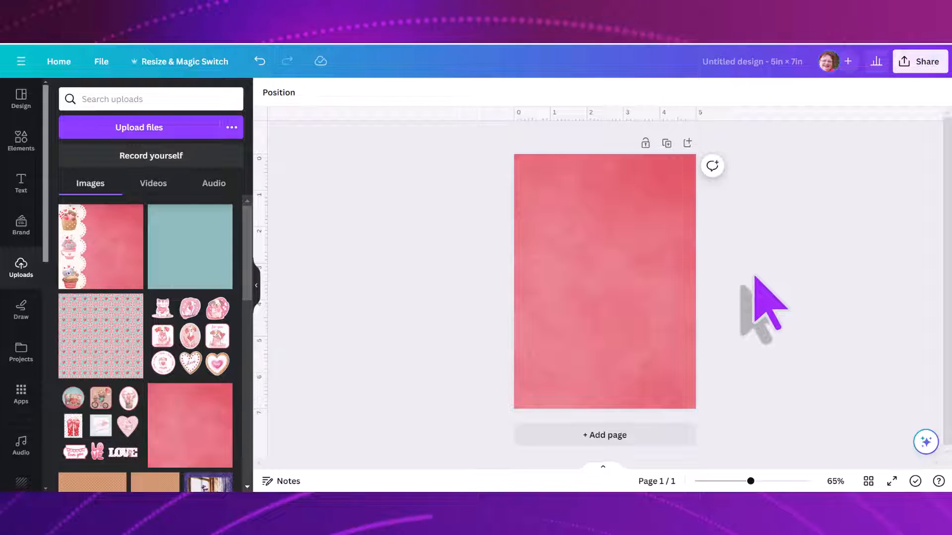
left_click(606, 243)
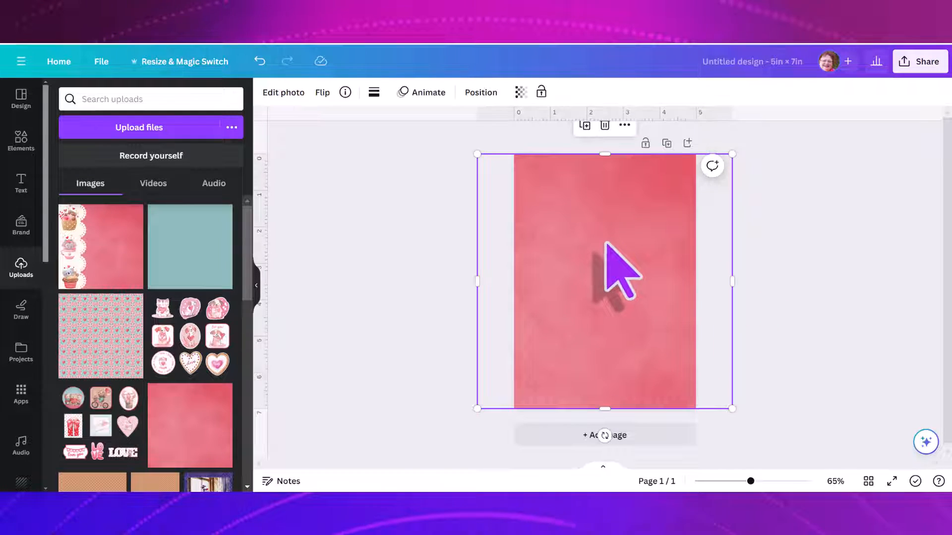
left_click(540, 93)
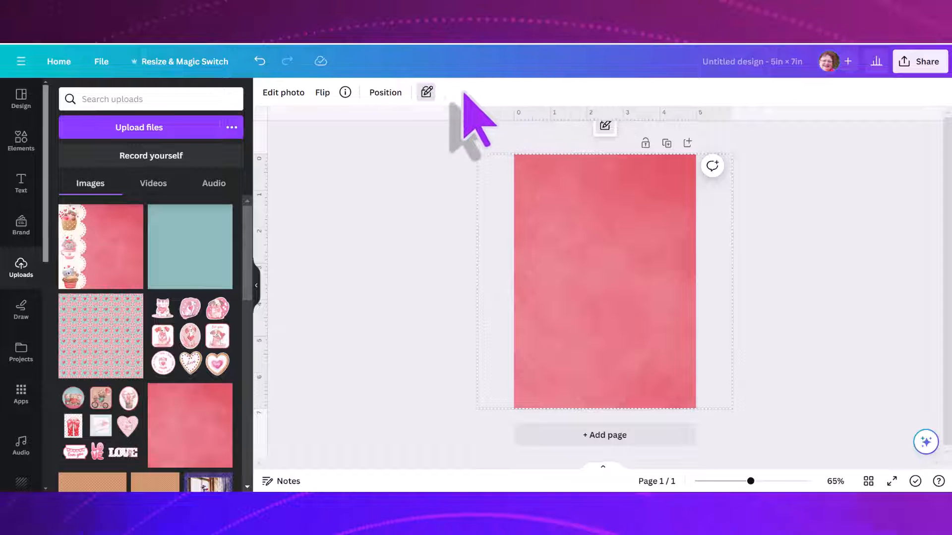
- Add the heart-patterned paper from the uploads on top of the locked pink background
left_click(426, 93)
left_click(435, 208)
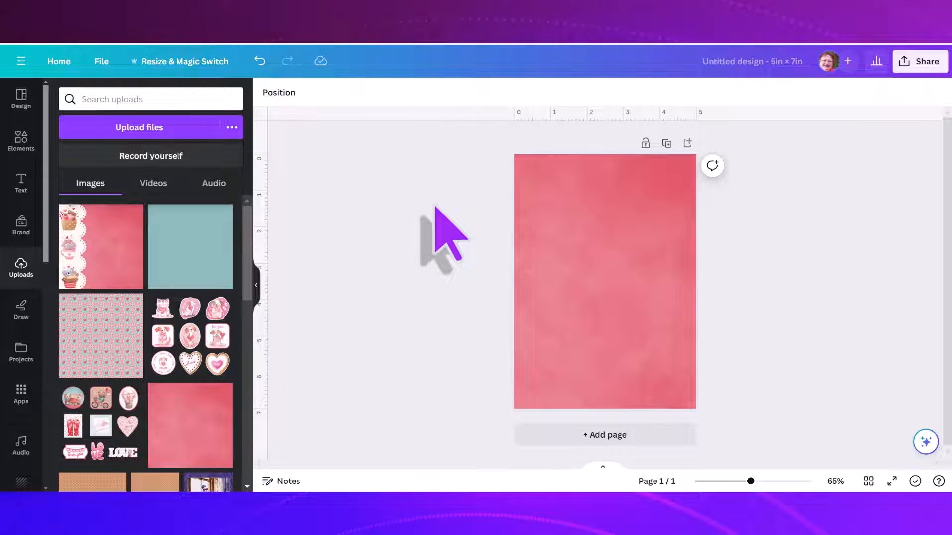
left_click(120, 334)
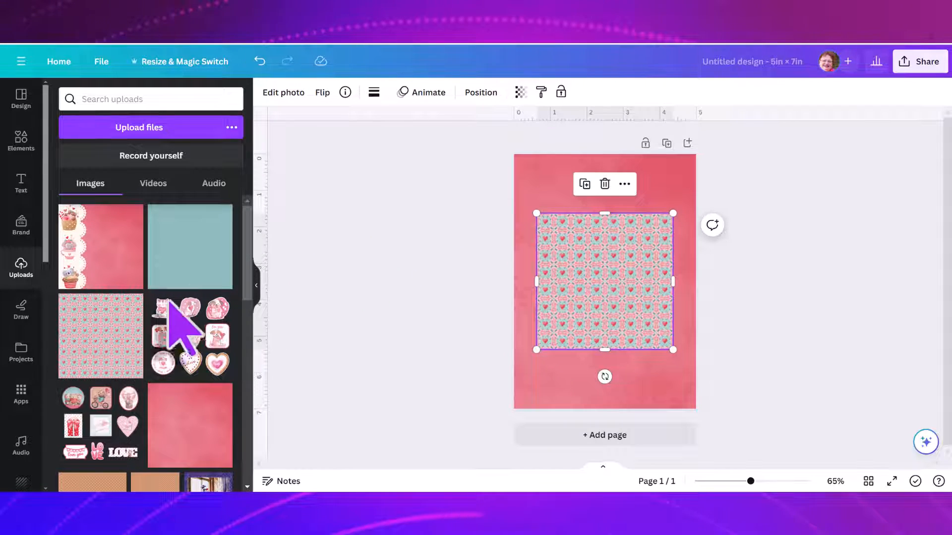
- Set the heart-patterned paper's size to 4.5 in wide and 6.5 in high
left_click(480, 93)
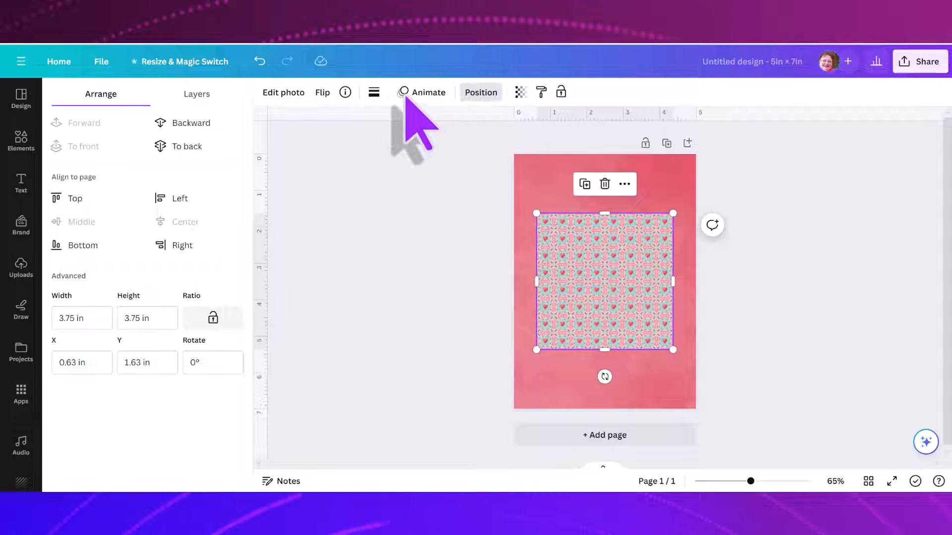
left_click(196, 97)
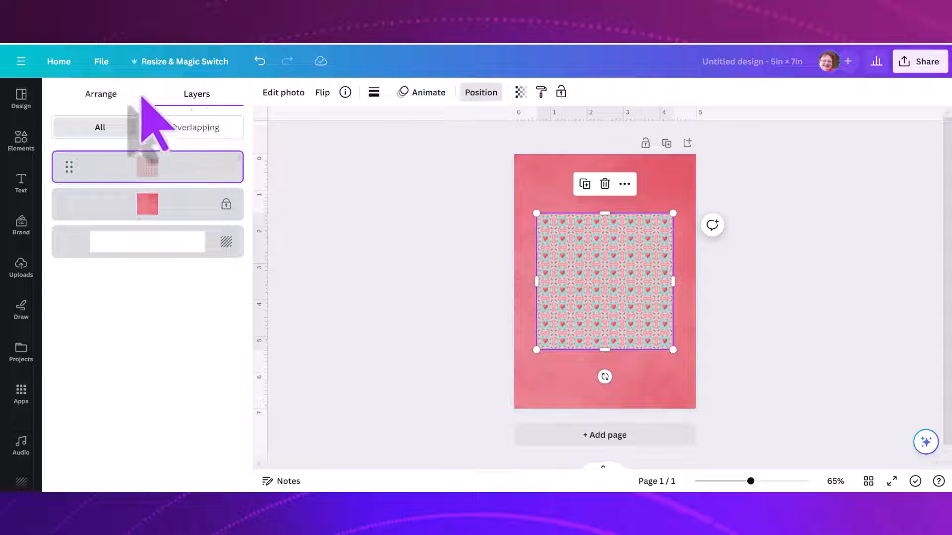
left_click(102, 95)
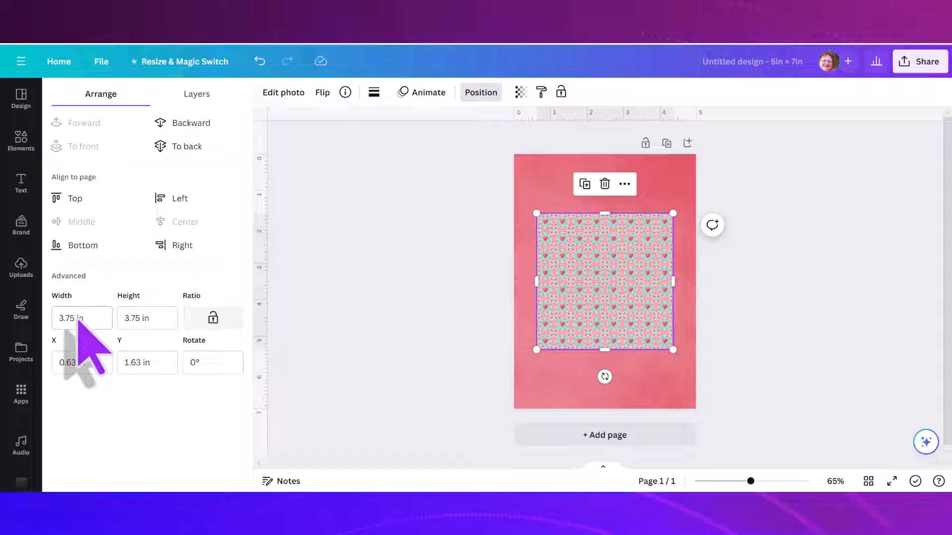
left_click_drag(76, 319, 55, 320)
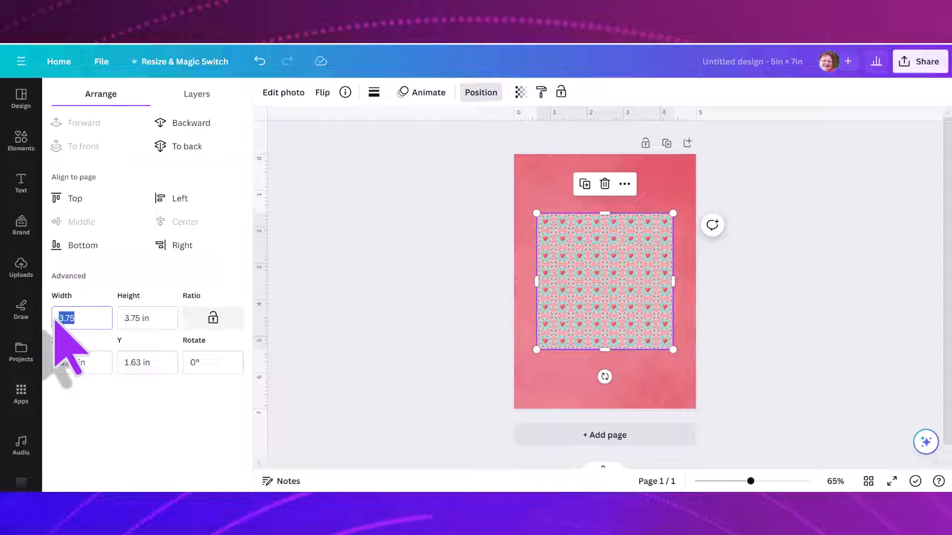
type("4")
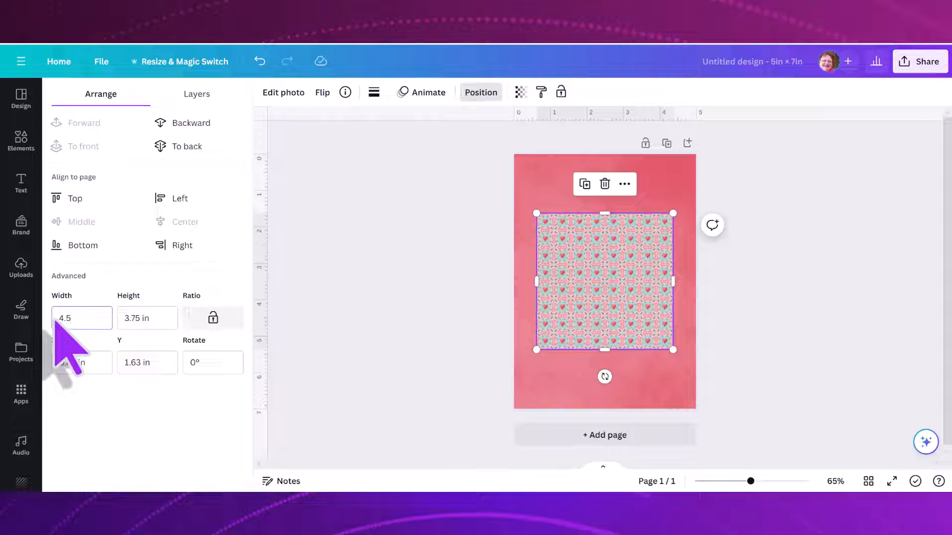
type(".5")
left_click_drag(133, 322, 127, 322)
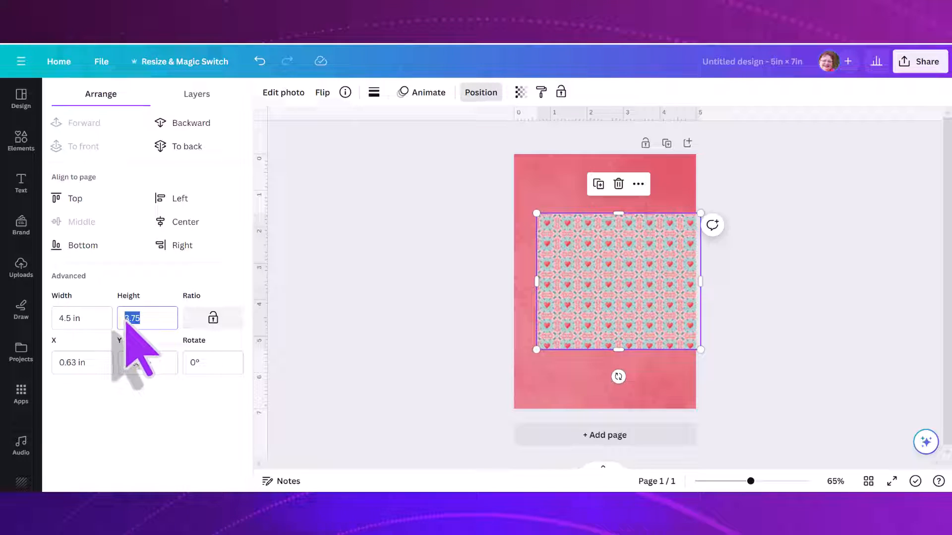
type("6")
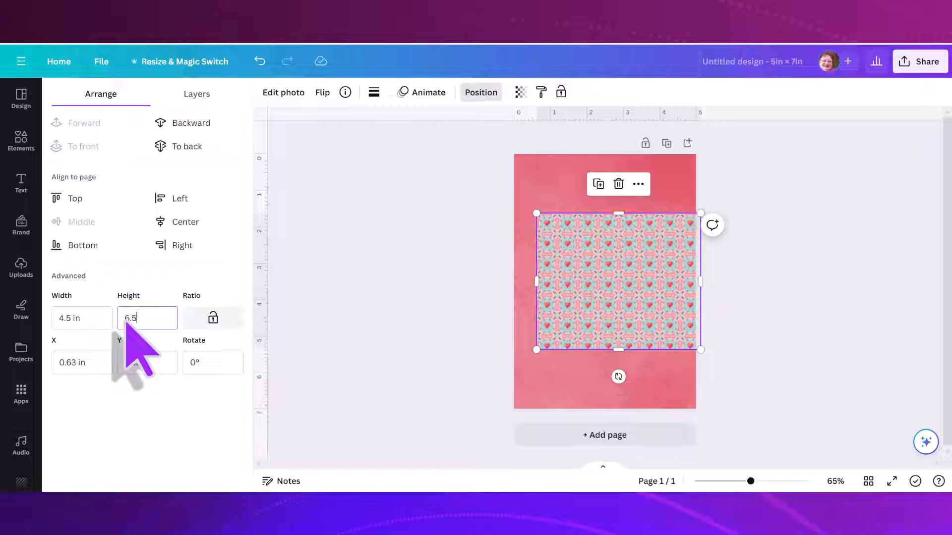
key("Return")
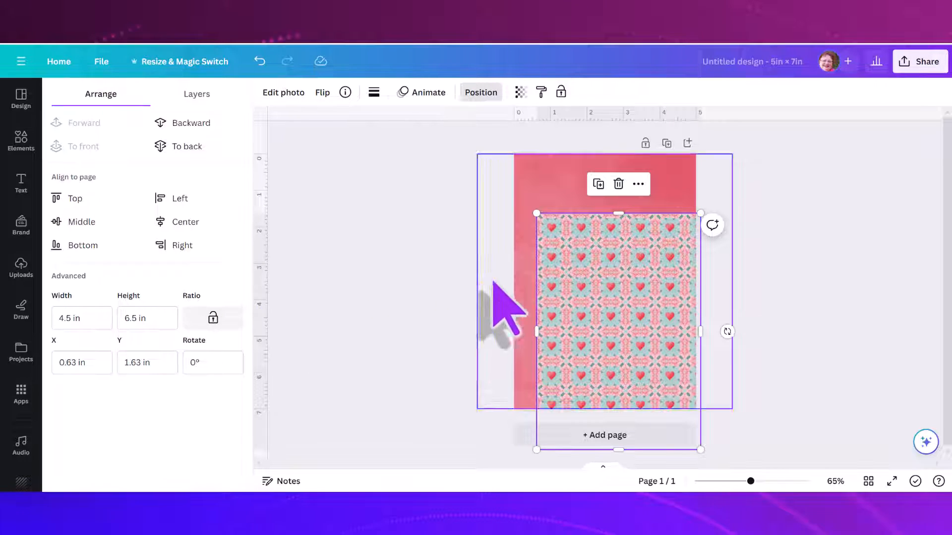
- Center the patterned paper on the card and shift its image within the crop so the hearts sit evenly between both side edges
left_click_drag(599, 265, 572, 242)
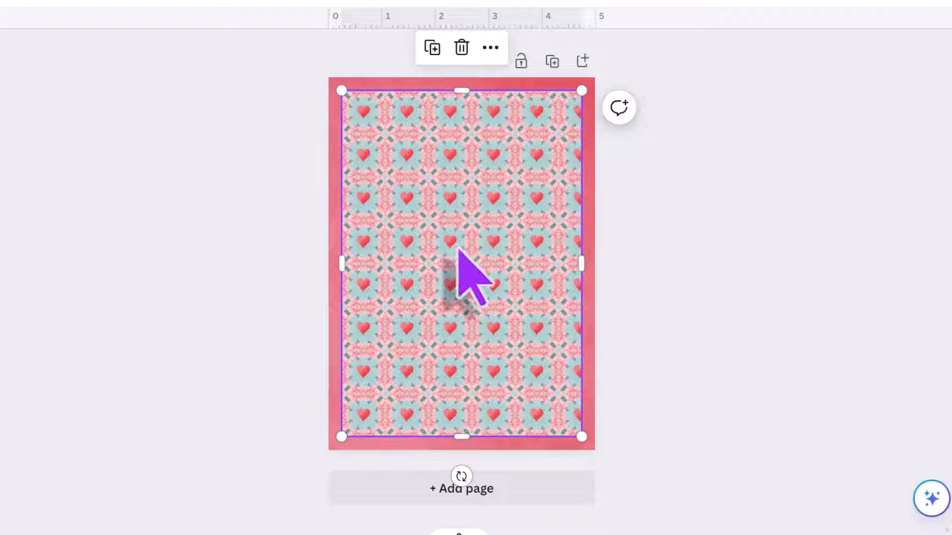
double_click(458, 250)
left_click_drag(458, 252, 398, 252)
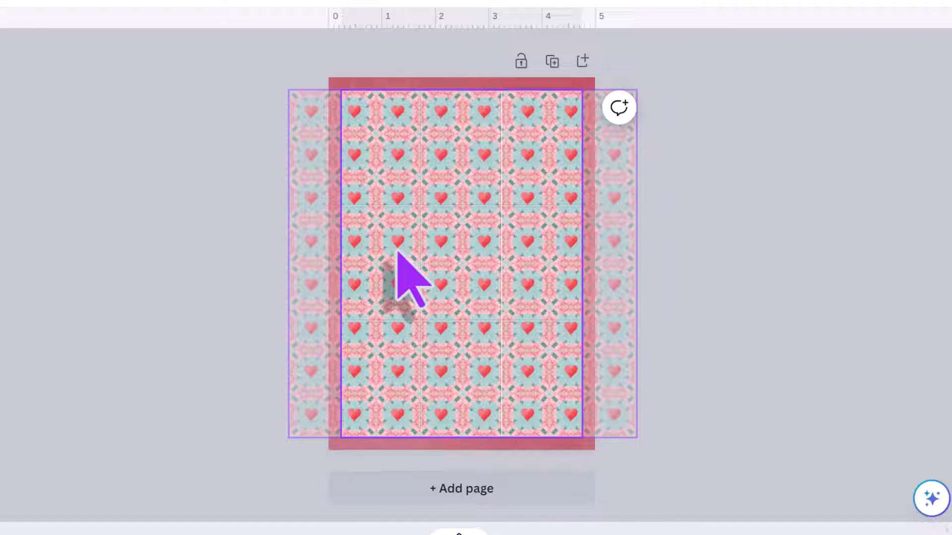
left_click_drag(398, 253, 398, 253)
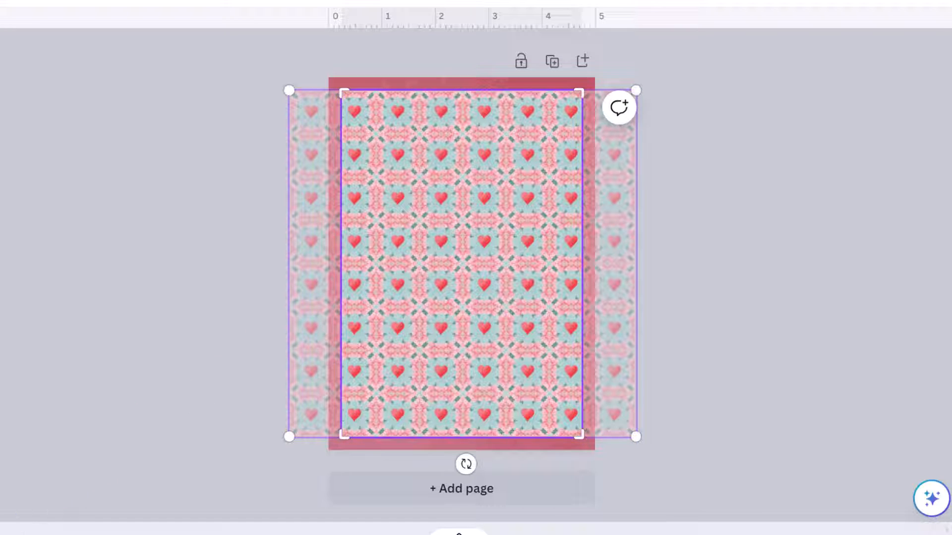
key("Return")
- Add the plain teal paper and widen it to both side edges of the patterned paper
left_click(169, 311)
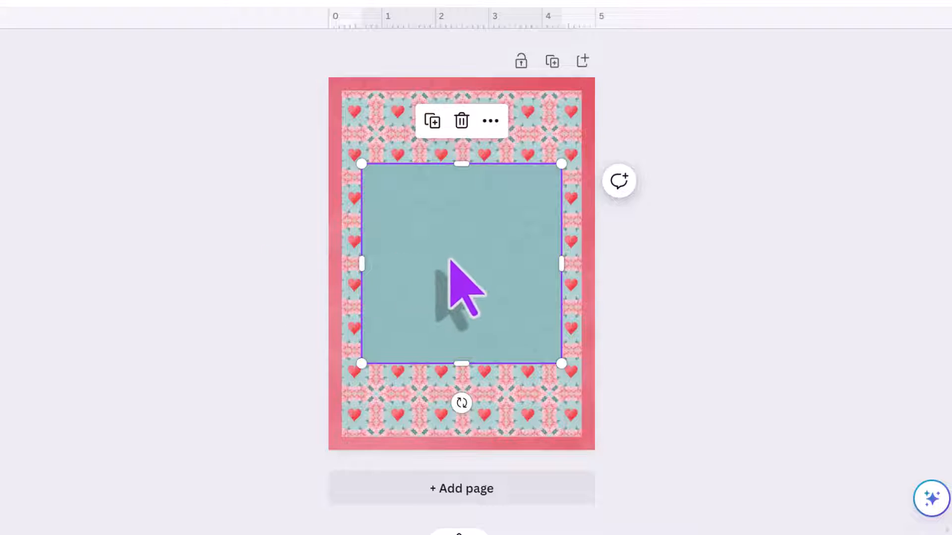
left_click_drag(450, 260, 432, 262)
left_click_drag(541, 263, 579, 262)
- Crop the teal paper to a horizontal band about 1.5 in high and center it vertically on the card
left_click_drag(462, 168, 463, 239)
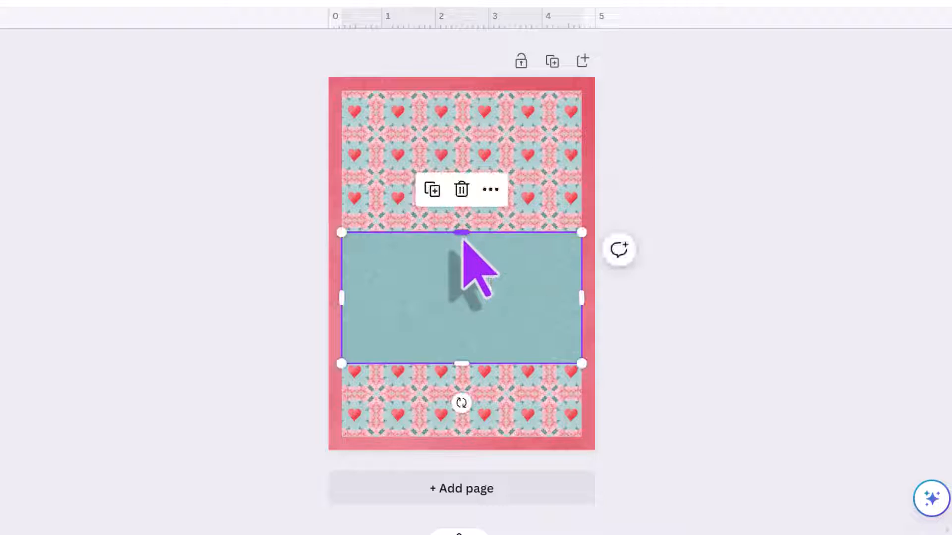
left_click_drag(462, 366, 462, 320)
key("shift+Up")
key("shift+Up")
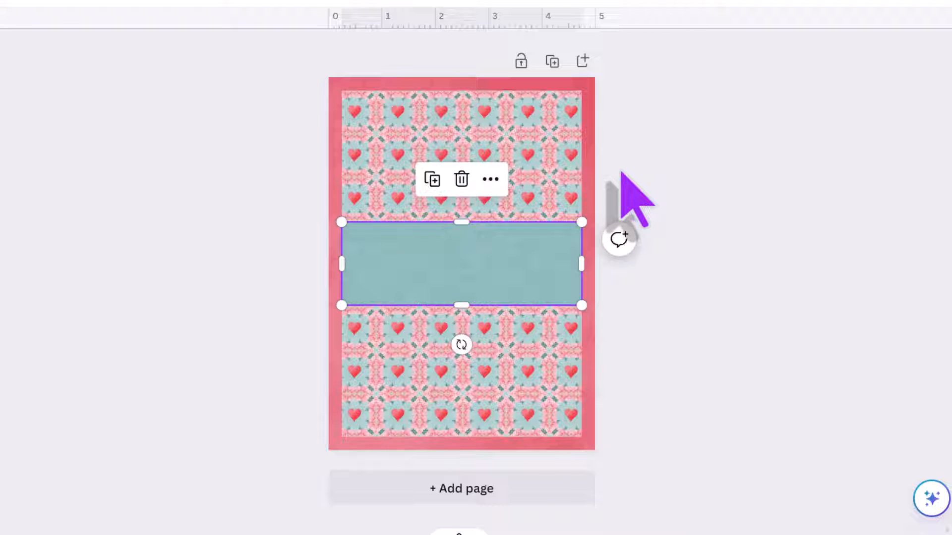
left_click(622, 174)
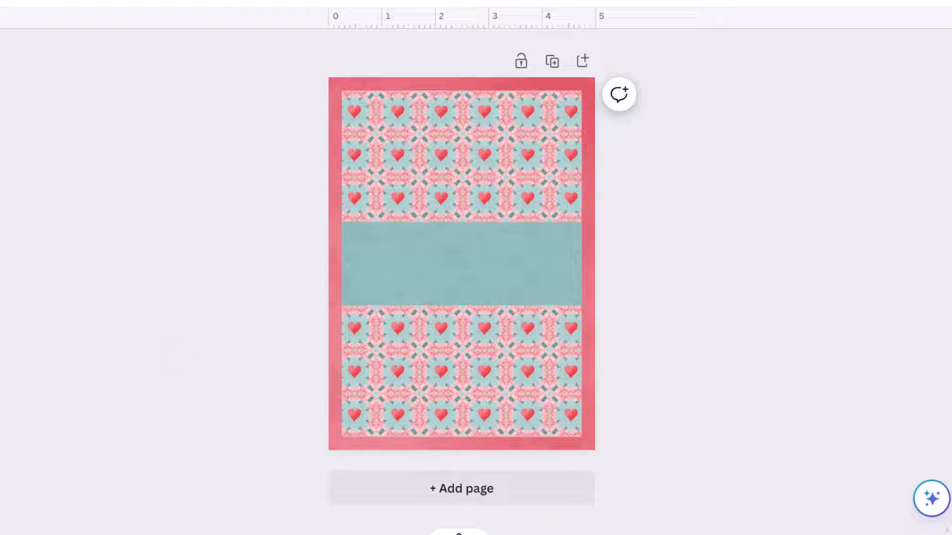
- Paste the bear sticker sheet, crop it to only the oval hot-air-balloon sticker, and enlarge it centered over the teal band
key("ctrl+v")
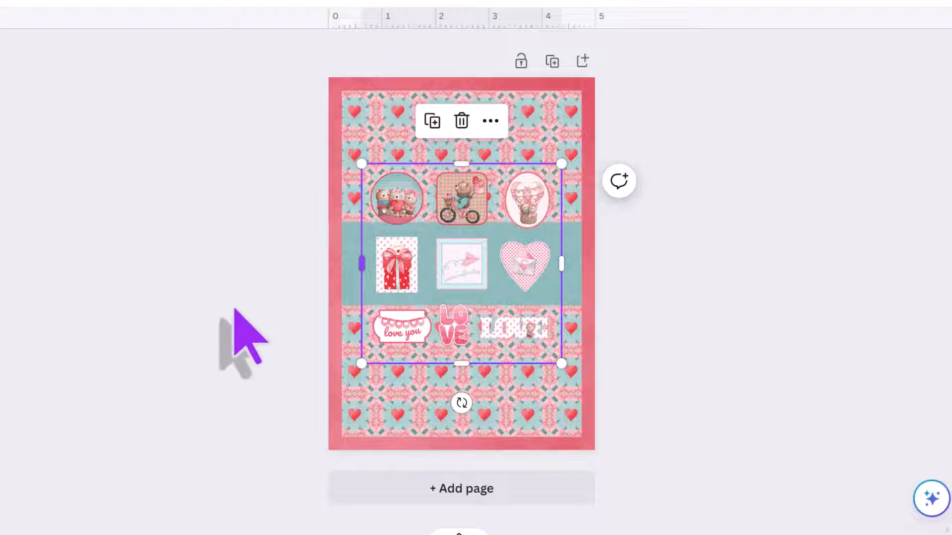
left_click_drag(362, 264, 497, 278)
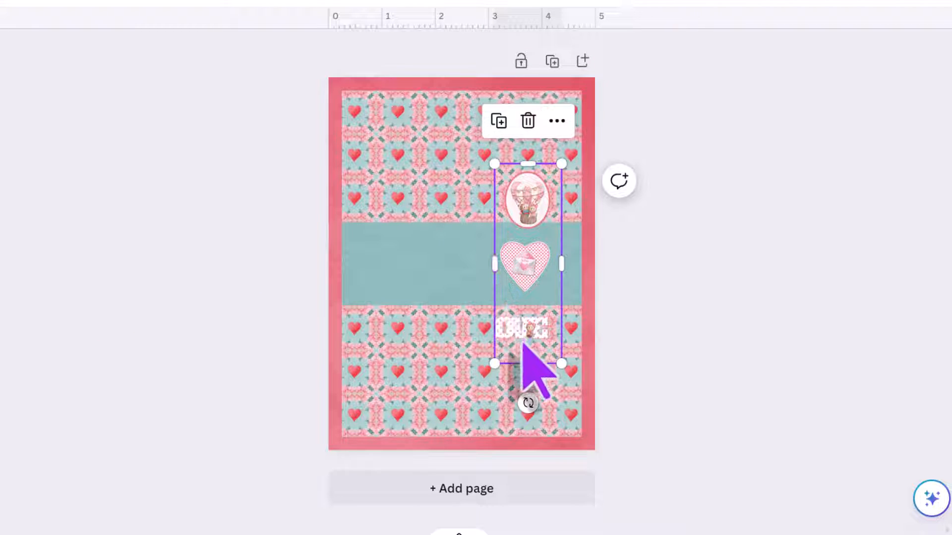
left_click_drag(529, 364, 281, 491)
left_click_drag(407, 350, 456, 303)
left_click(645, 258)
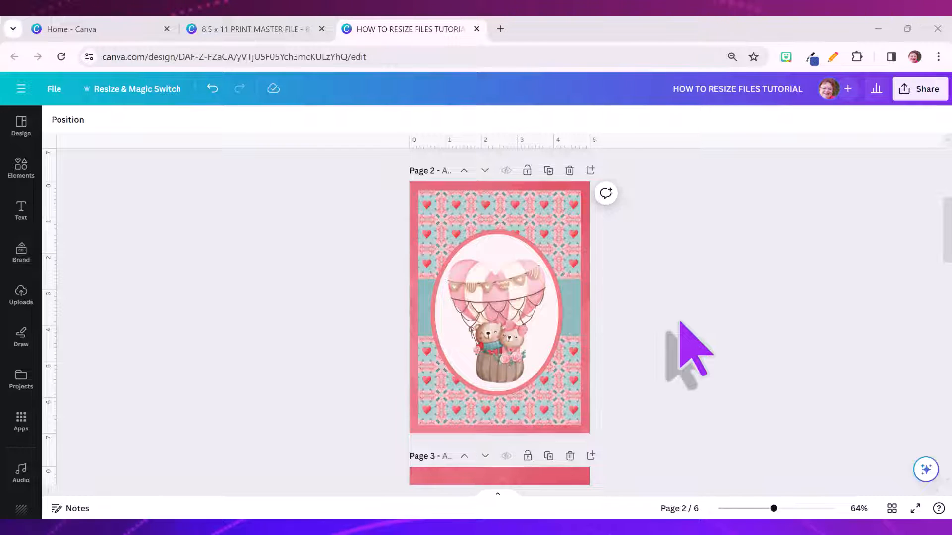
- Look through all pages of the resize tutorial design, from the finished card to its separate layers
scroll(682, 323, "down", 10)
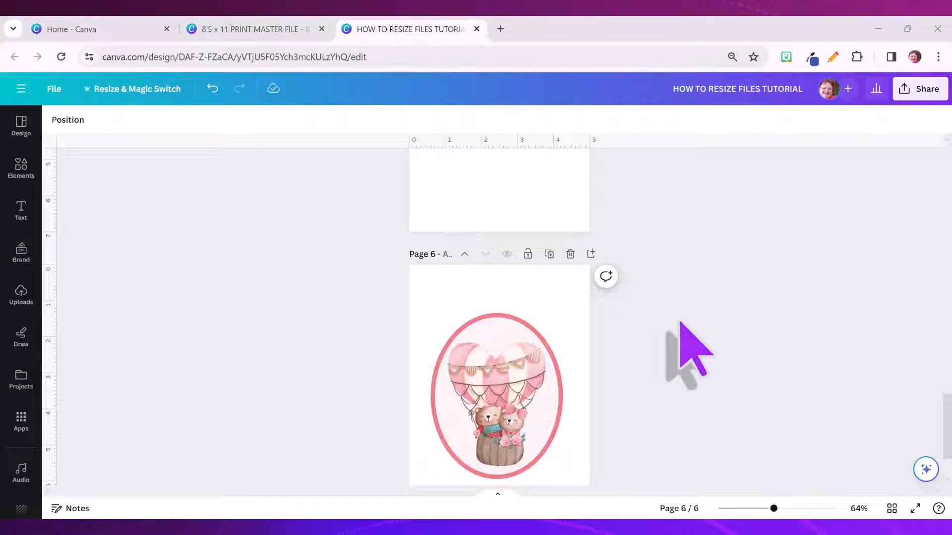
scroll(681, 322, "up", 4)
scroll(681, 322, "up", 4)
scroll(680, 322, "up", 3)
scroll(680, 323, "up", 6)
scroll(681, 322, "up", 5)
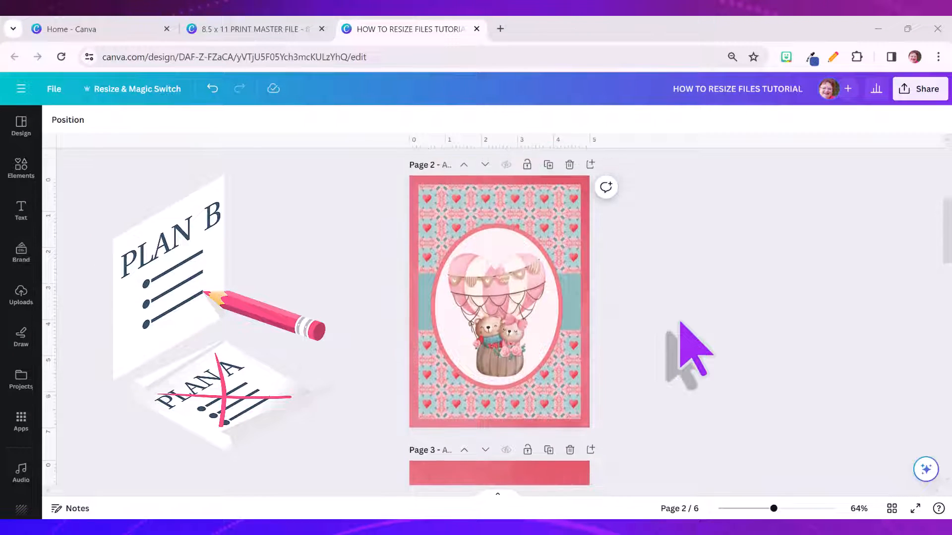
scroll(681, 322, "up", 4)
scroll(681, 322, "up", 5)
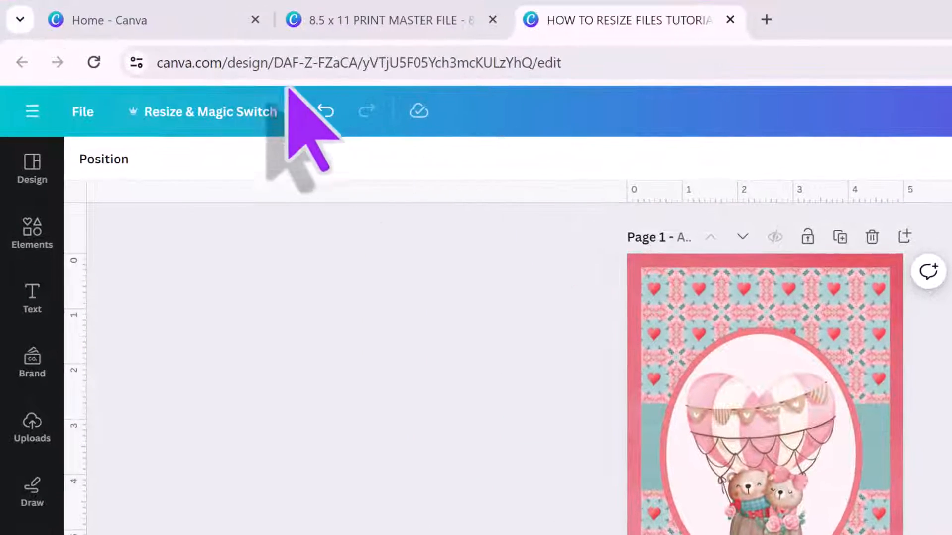
- Go to the Canva home page and enter a custom design size of 8.5 x 11 in
left_click(156, 28)
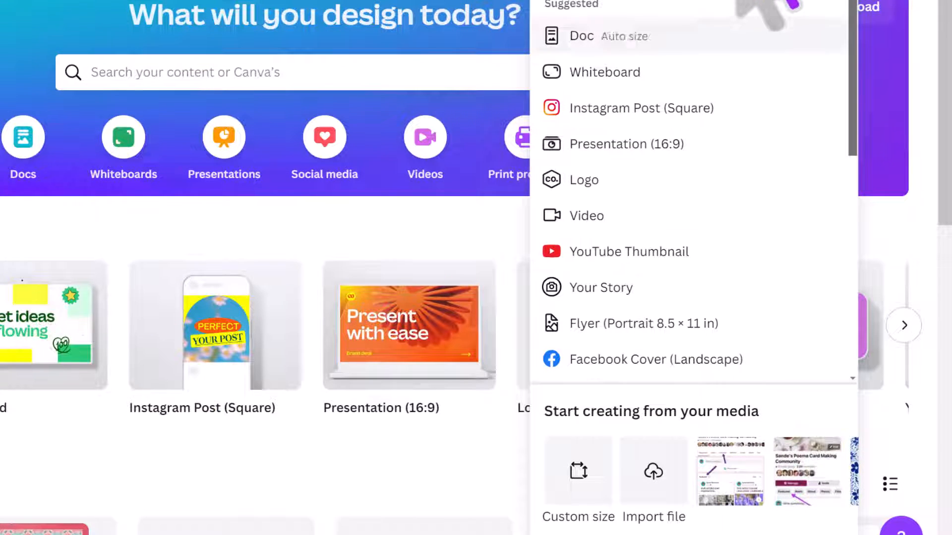
left_click(580, 473)
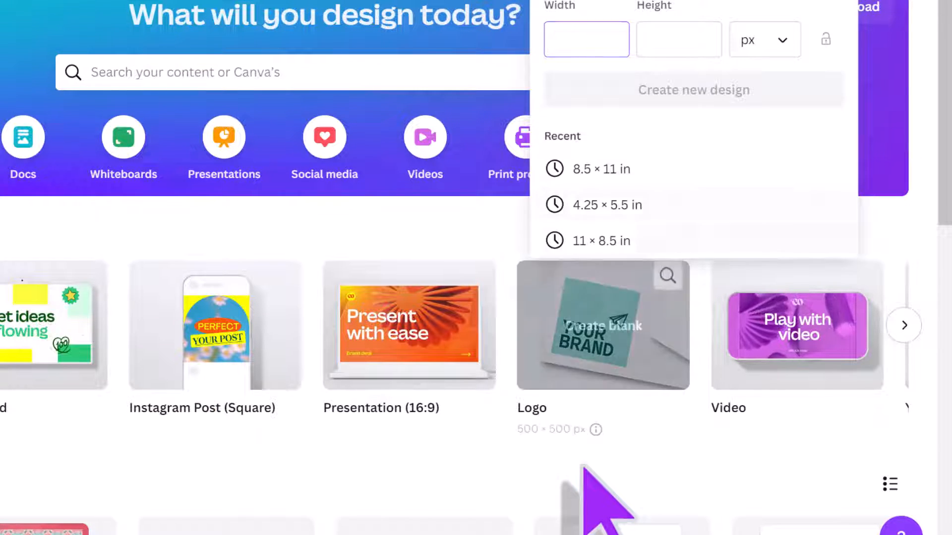
left_click(789, 41)
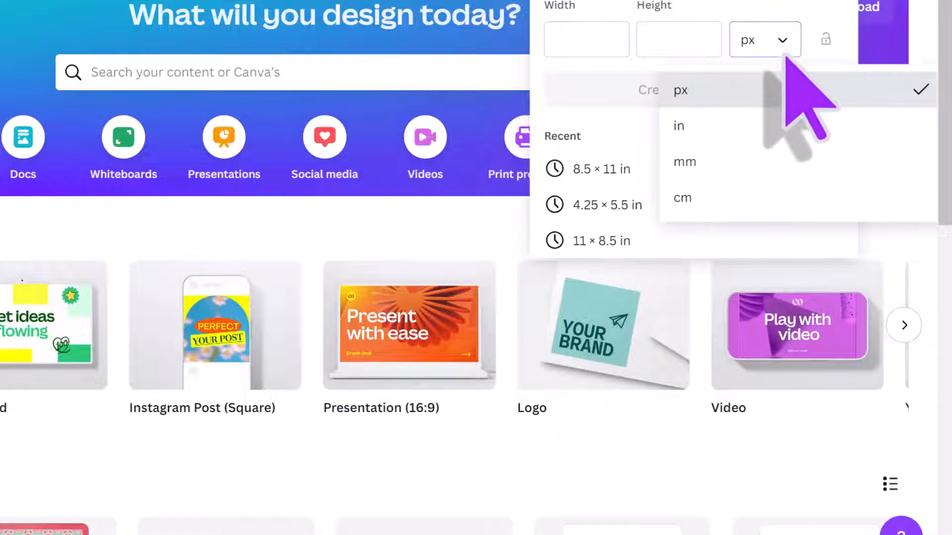
left_click(767, 125)
left_click(605, 38)
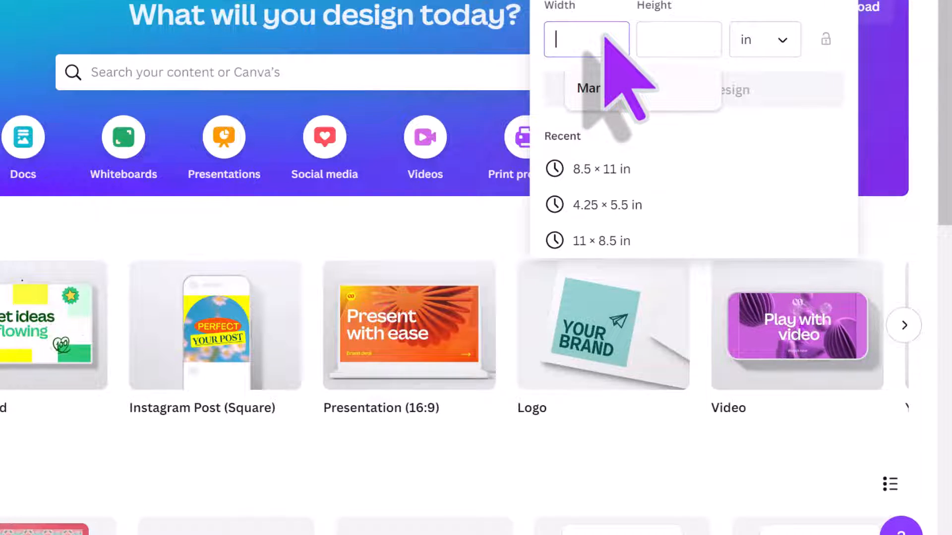
type("8.5")
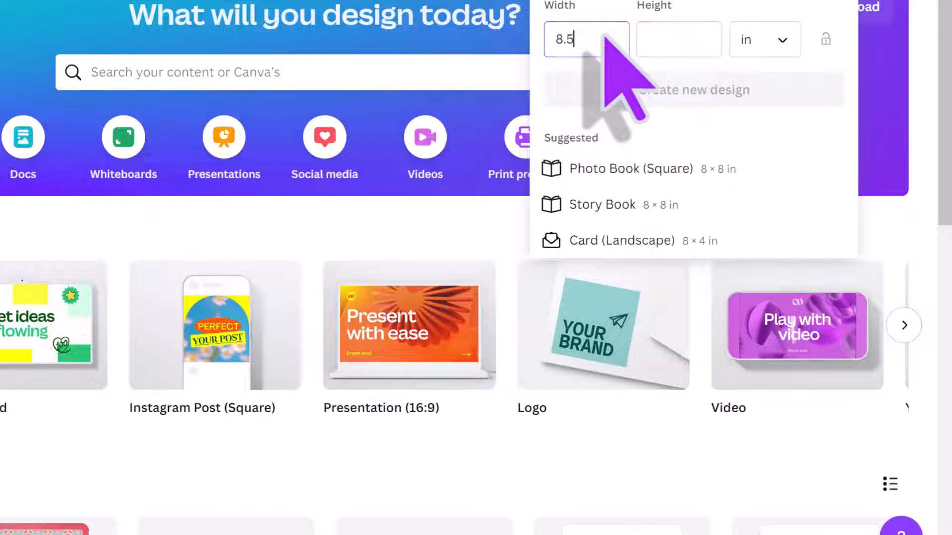
key("Tab")
type("11")
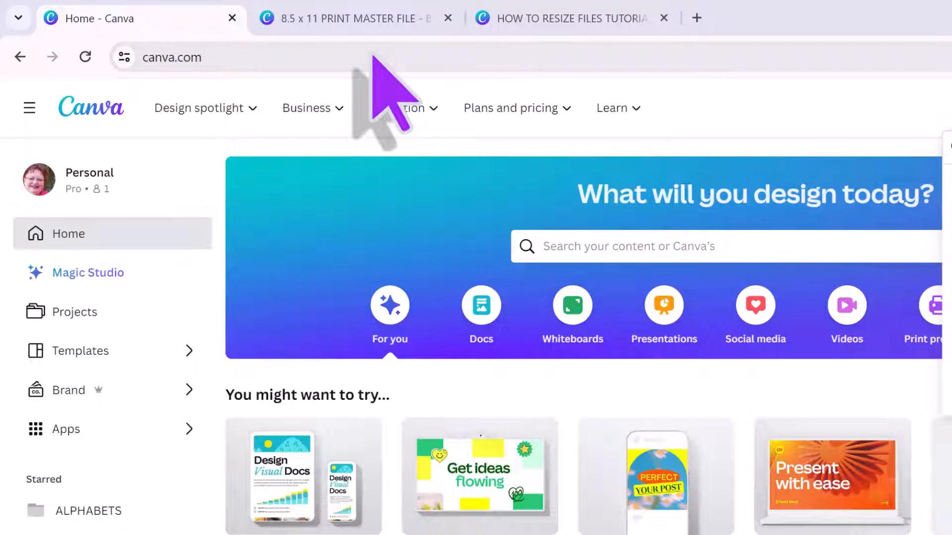
- Return to the resize tutorial design and crop both sides of page 1's pink background layer to the page edges
left_click(542, 22)
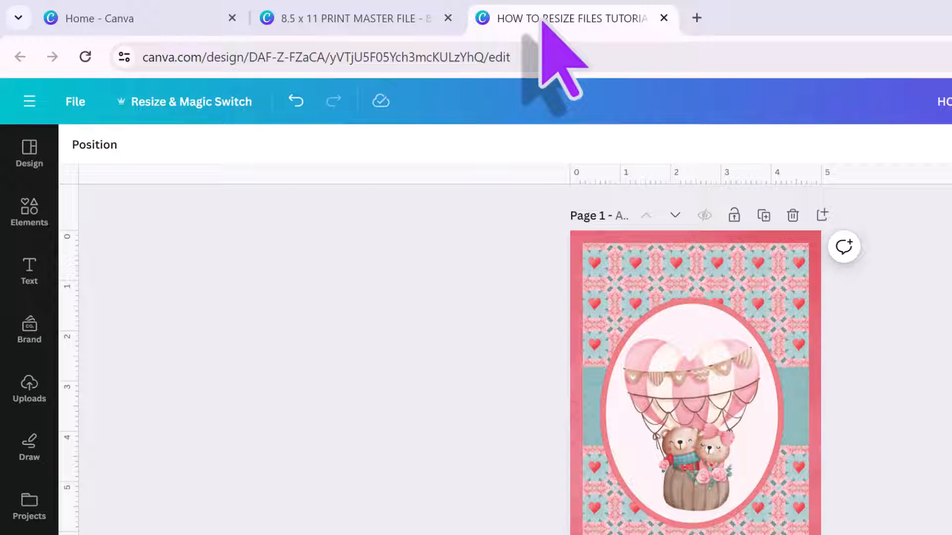
left_click(349, 20)
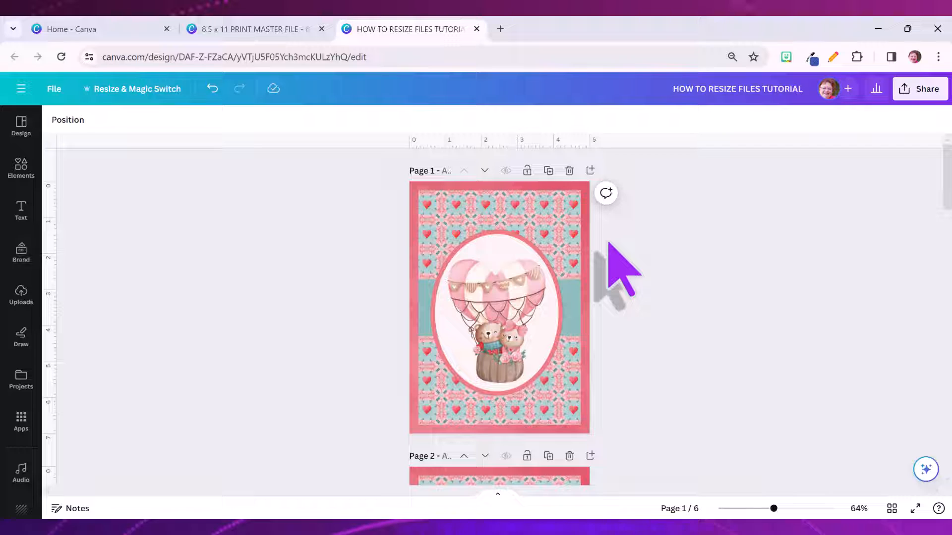
left_click(77, 120)
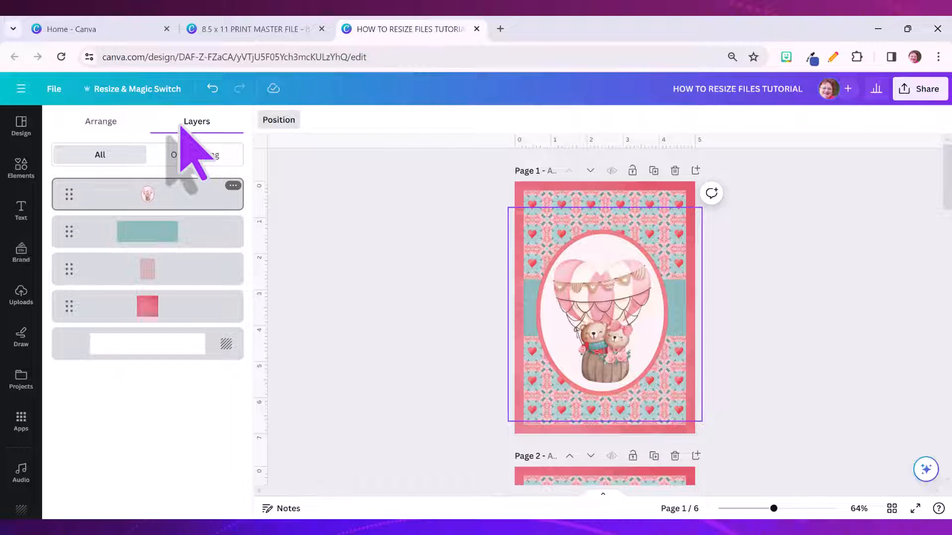
left_click(200, 309)
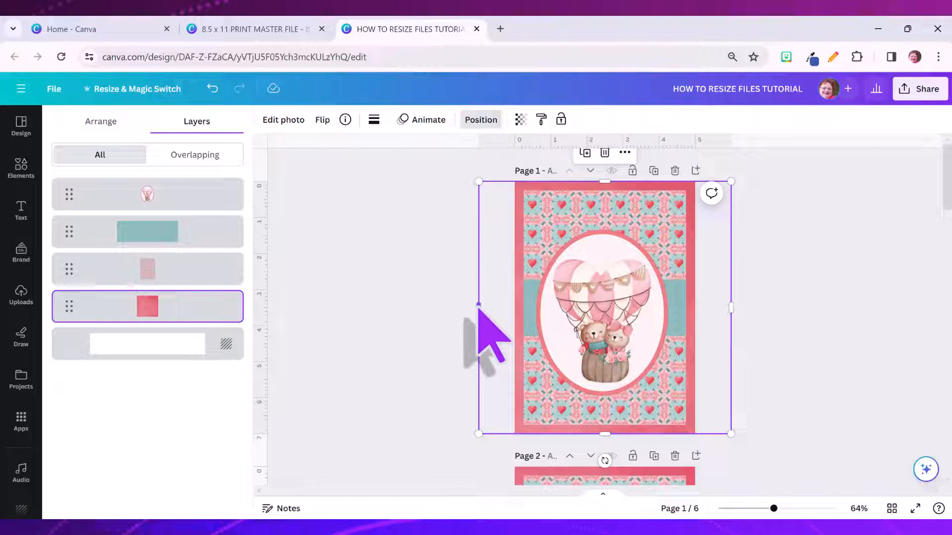
left_click_drag(478, 305, 516, 308)
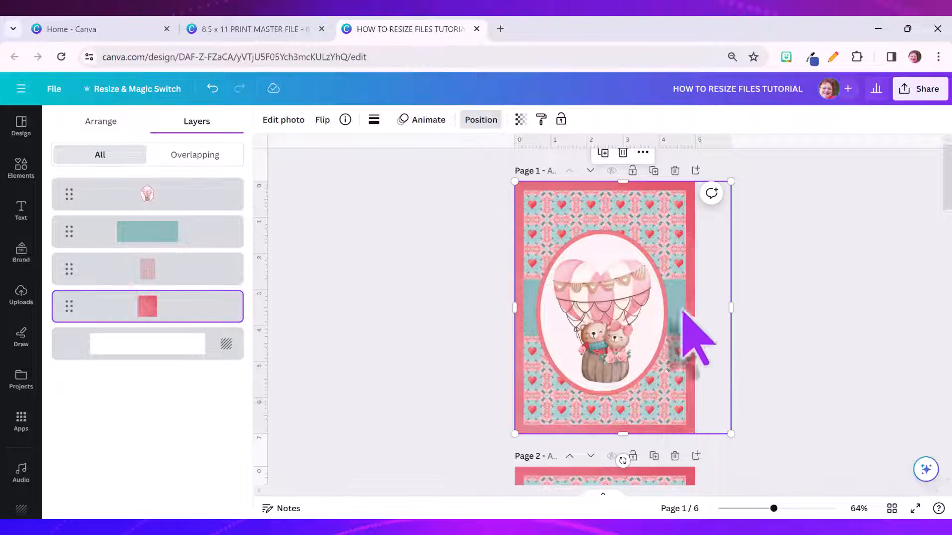
left_click_drag(727, 307, 695, 308)
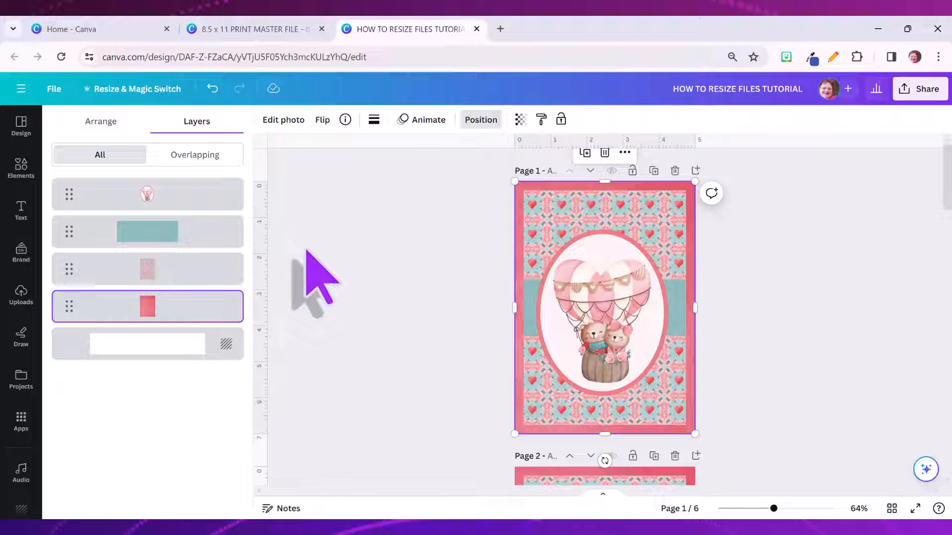
- Select all four card layers on page 1, copy them, and paste them onto page 1 of the 8.5 x 11 PRINT MASTER FILE design
mouse_move(225, 301)
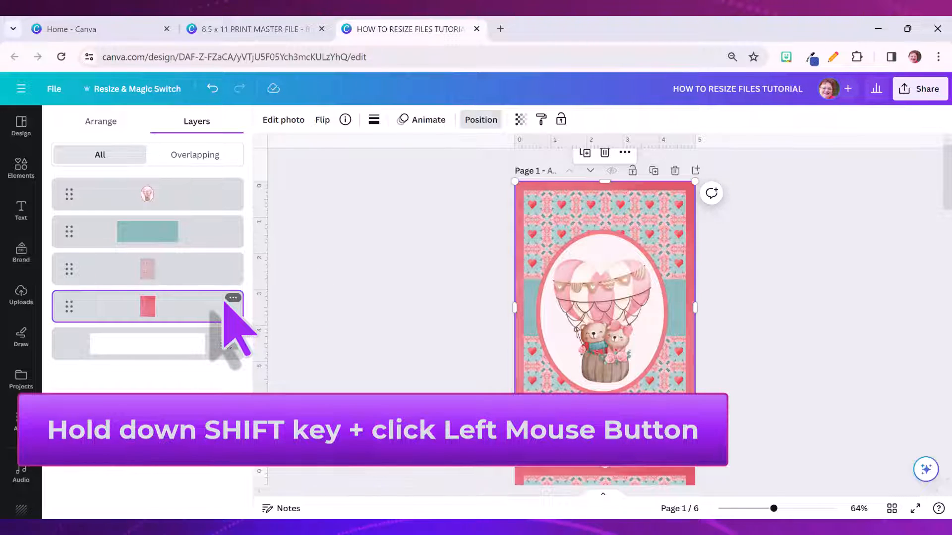
left_click(218, 202, "shift")
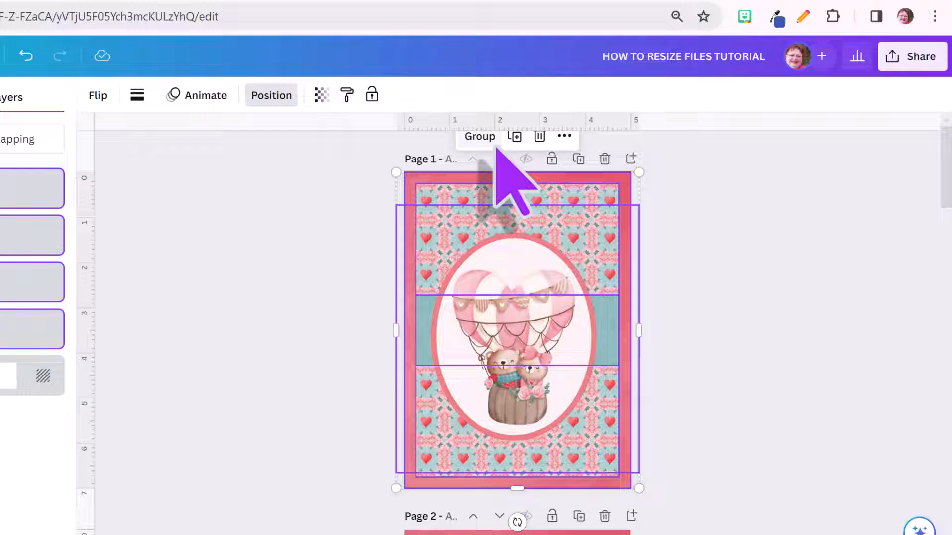
left_click(561, 142)
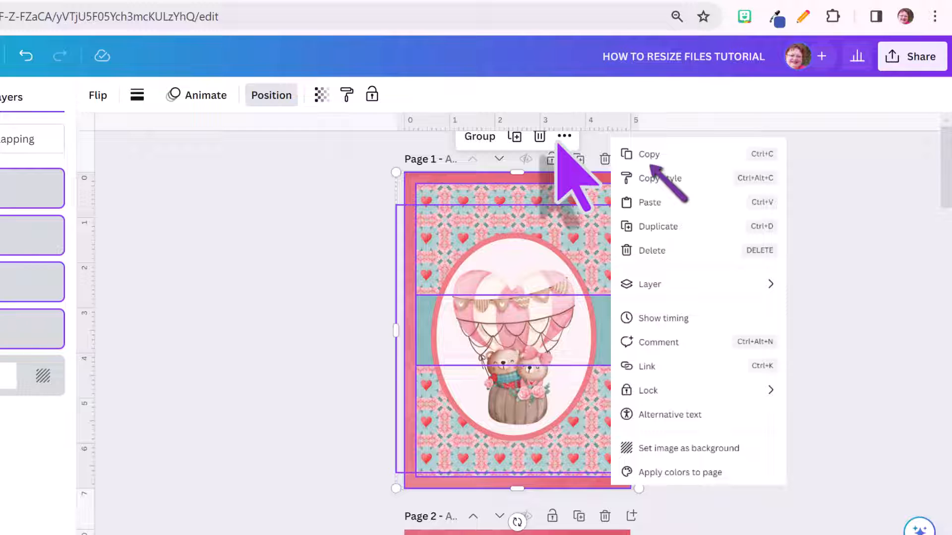
left_click(560, 143)
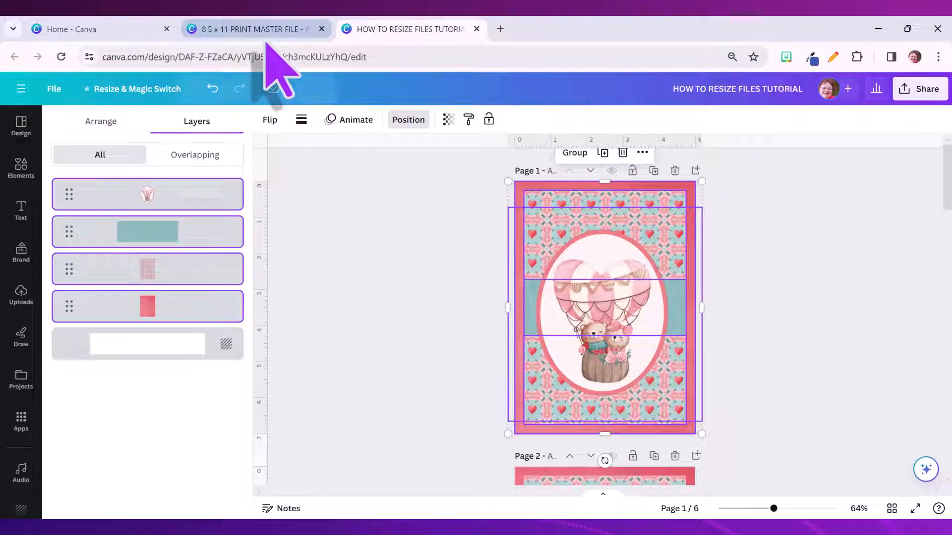
mouse_move(266, 43)
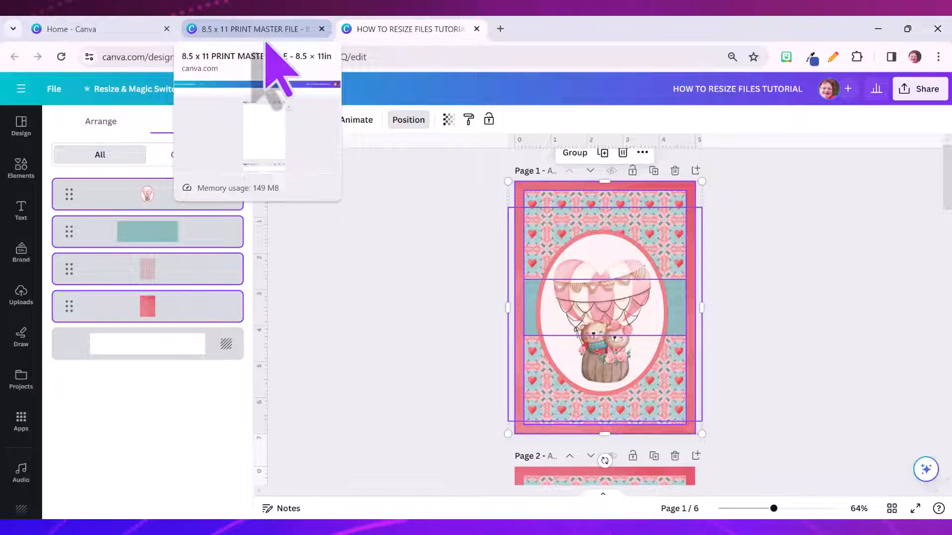
left_click(258, 30)
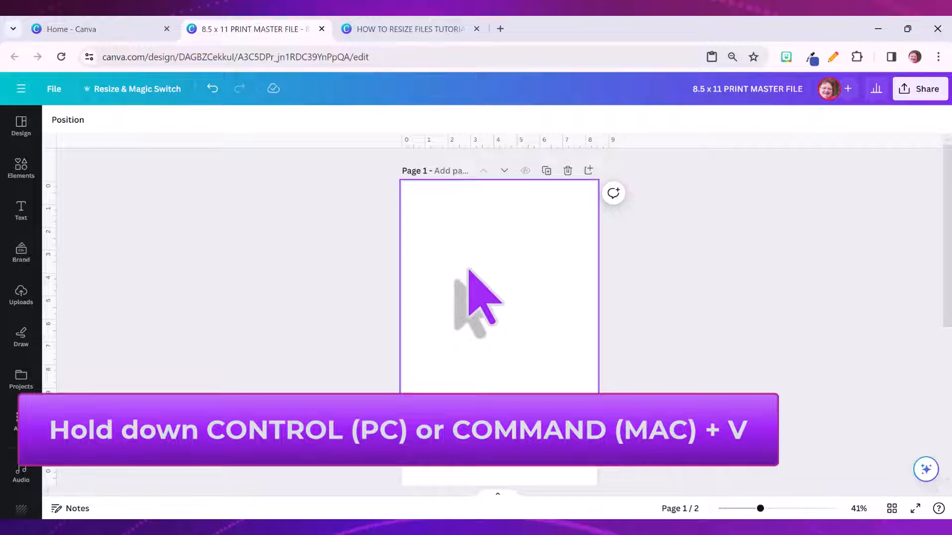
key("ctrl+v")
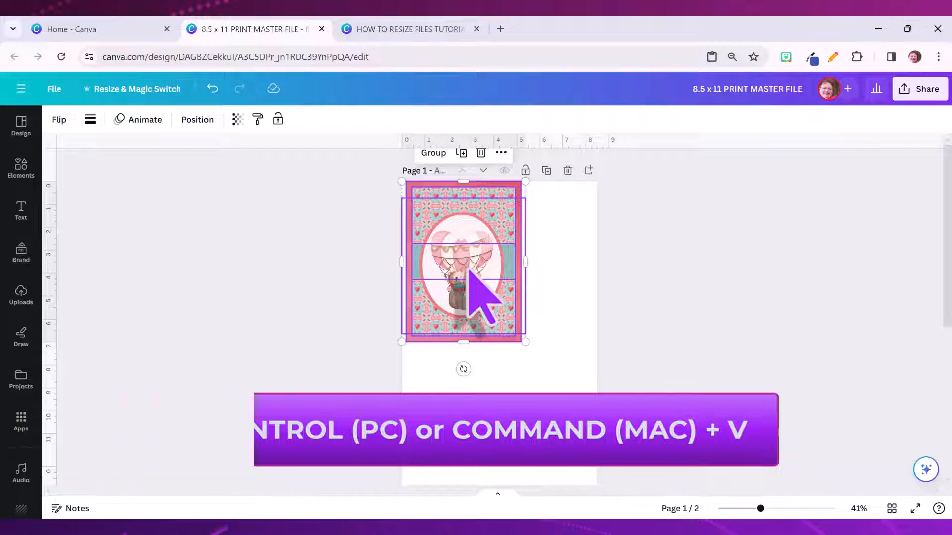
left_click(557, 254)
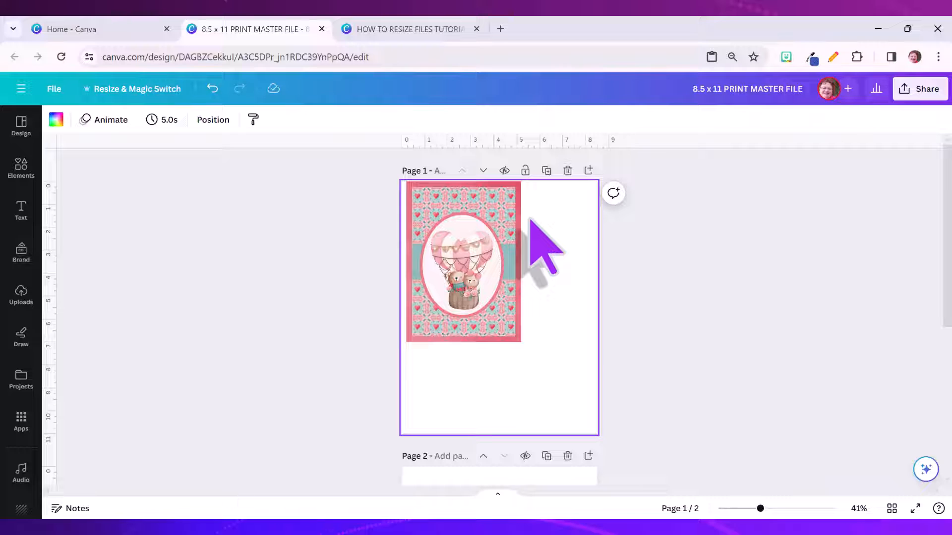
- Show the page's layers, add a blank page after page 1, and move the oval hot-air-balloon sticker from the card onto page 2
left_click(216, 122)
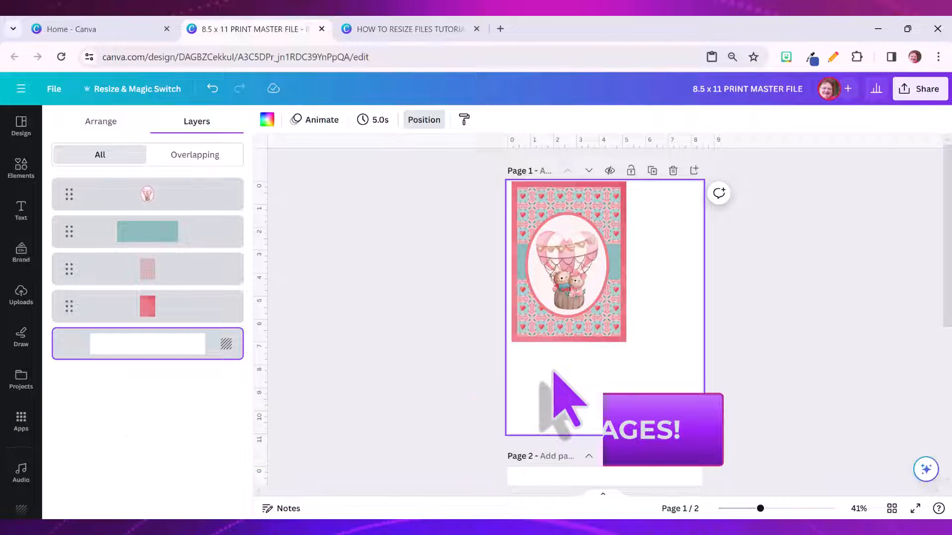
left_click(693, 171)
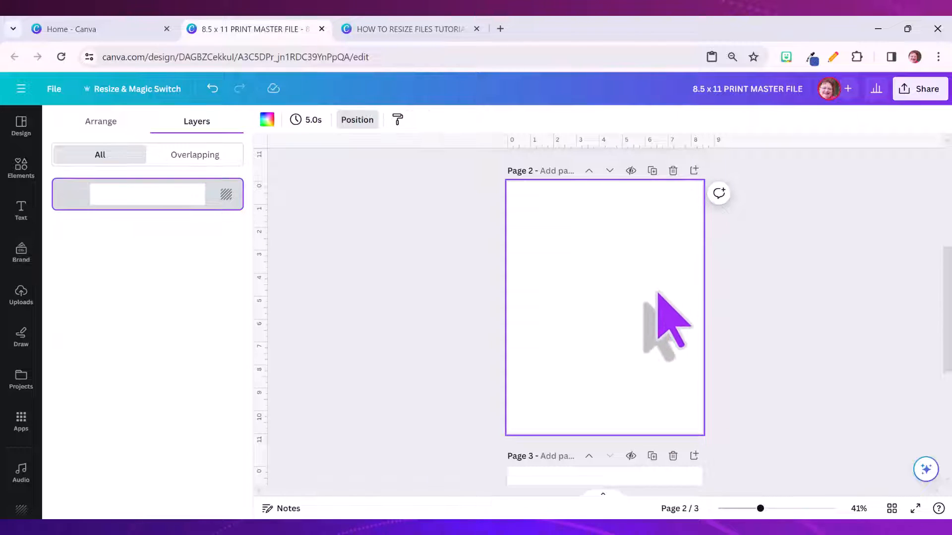
scroll(644, 307, "up", 5)
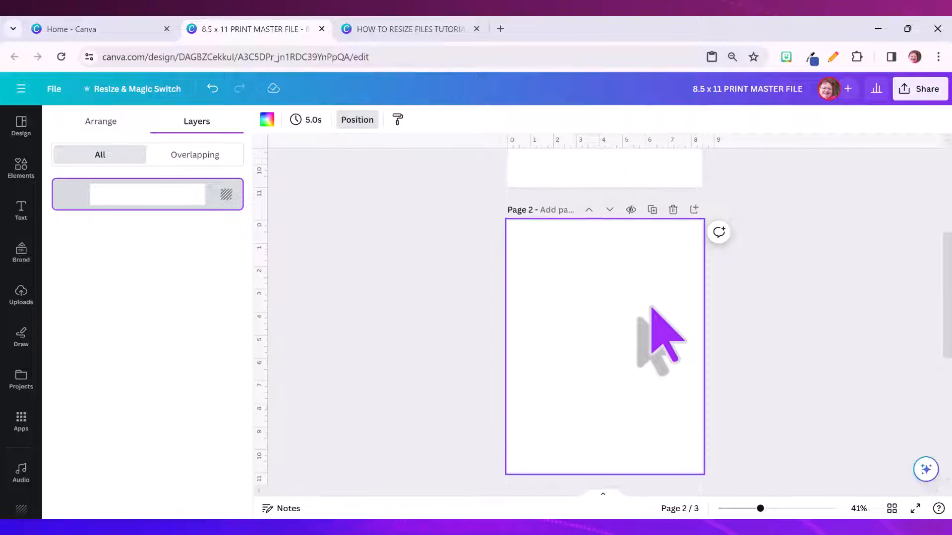
scroll(633, 297, "up", 2)
left_click(570, 260)
left_click_drag(570, 260, 632, 342)
scroll(632, 342, "down", 4)
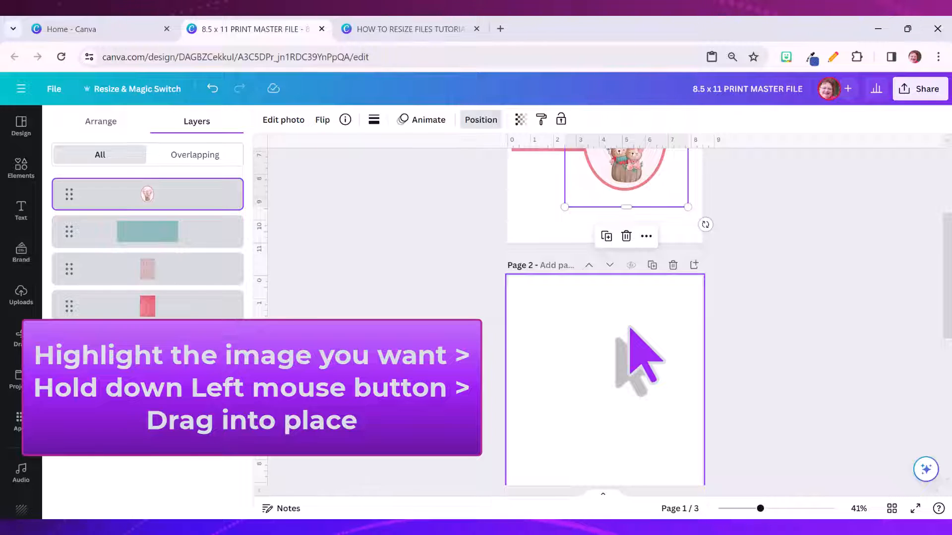
left_click_drag(618, 170, 637, 377)
- Move the teal band below the card on page 1 and transfer the heart-patterned paper to page 2
scroll(592, 218, "up", 3)
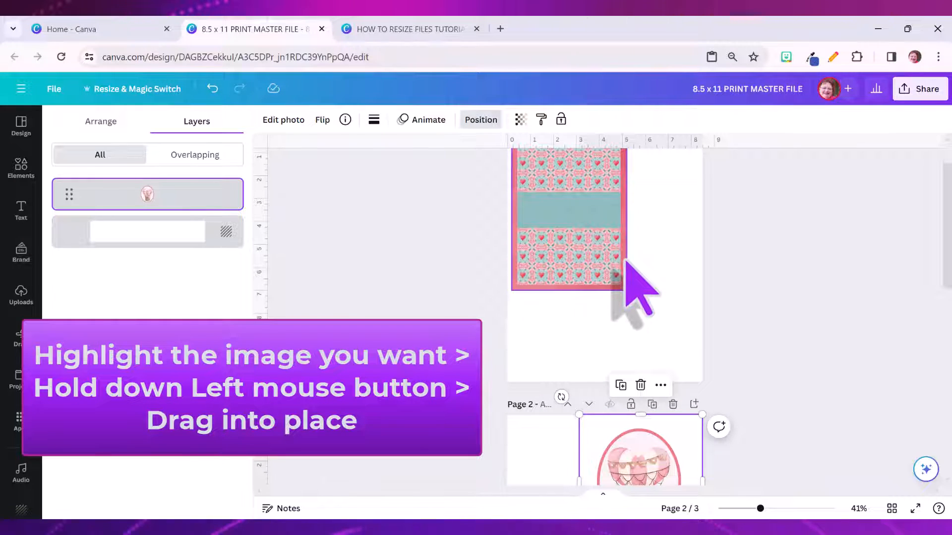
left_click(605, 221)
left_click_drag(590, 217, 619, 349)
left_click(560, 233)
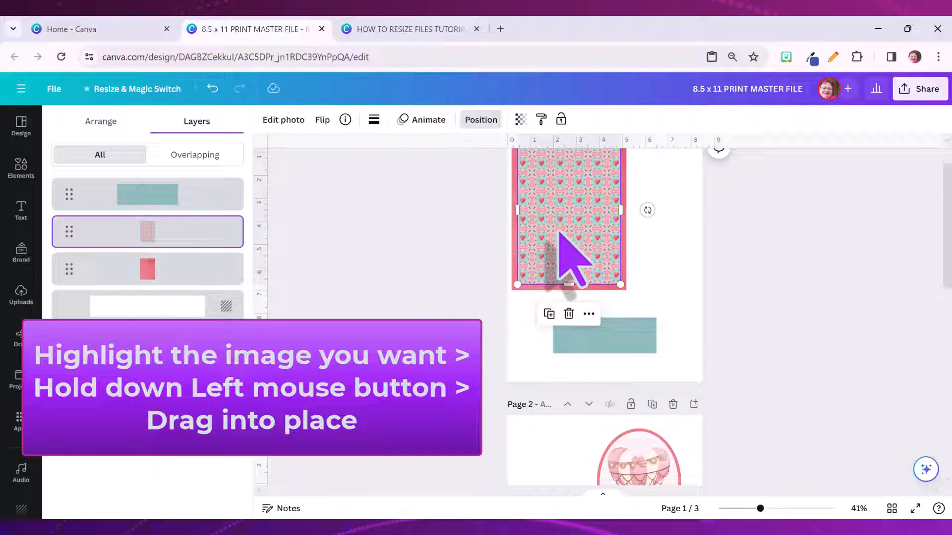
scroll(560, 233, "down", 3)
left_click_drag(561, 164, 565, 470)
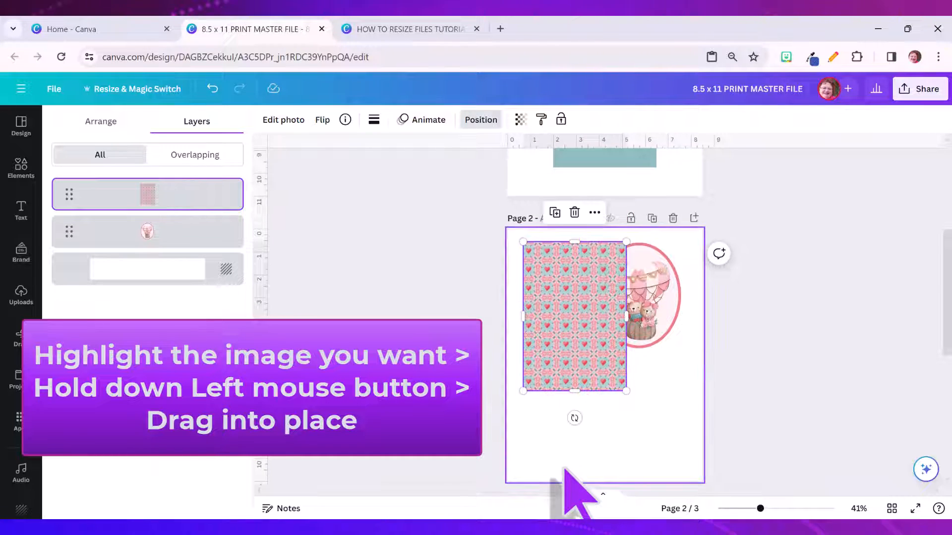
- Arrange page 2 with the heart-patterned paper near the page's upper-left corner and the balloon sticker in its lower-right area
left_click(664, 320)
left_click_drag(664, 320, 684, 389)
left_click_drag(587, 322, 583, 321)
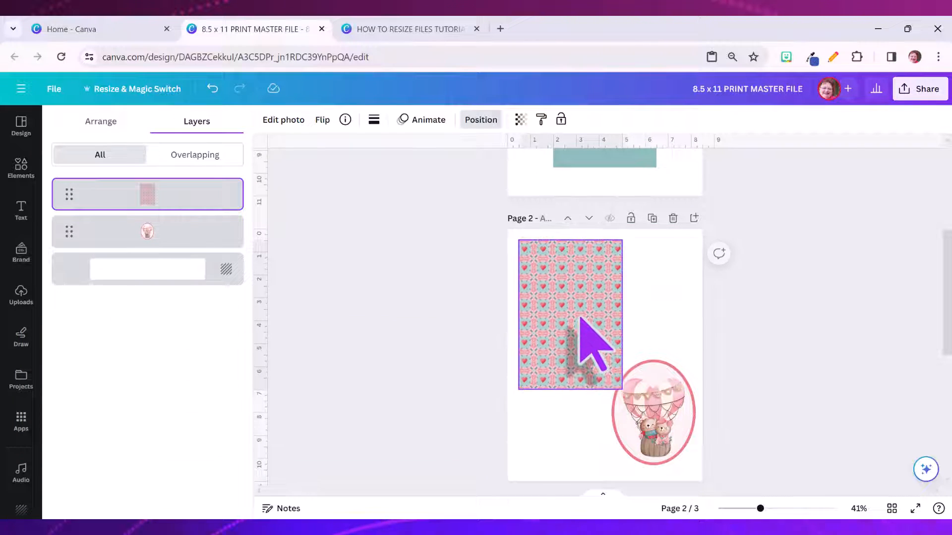
left_click(667, 419)
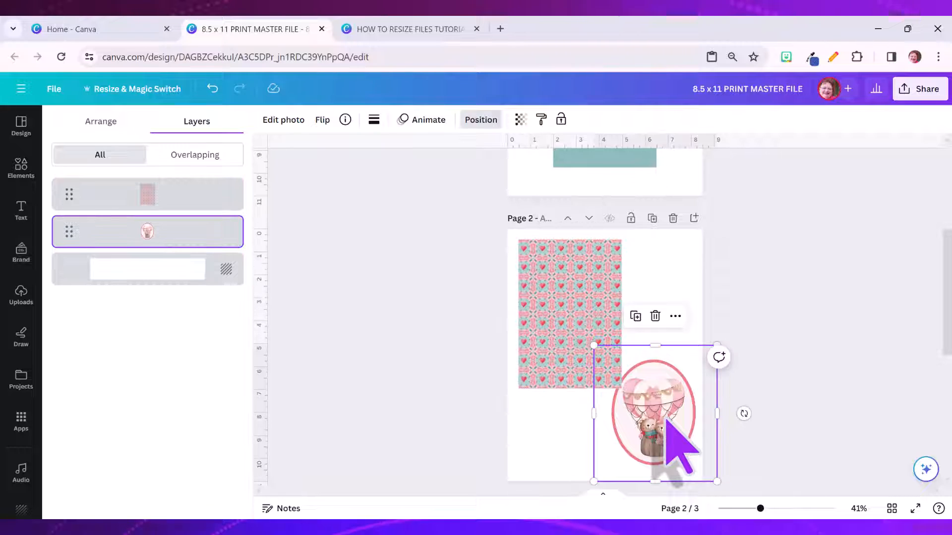
left_click_drag(667, 421, 667, 431)
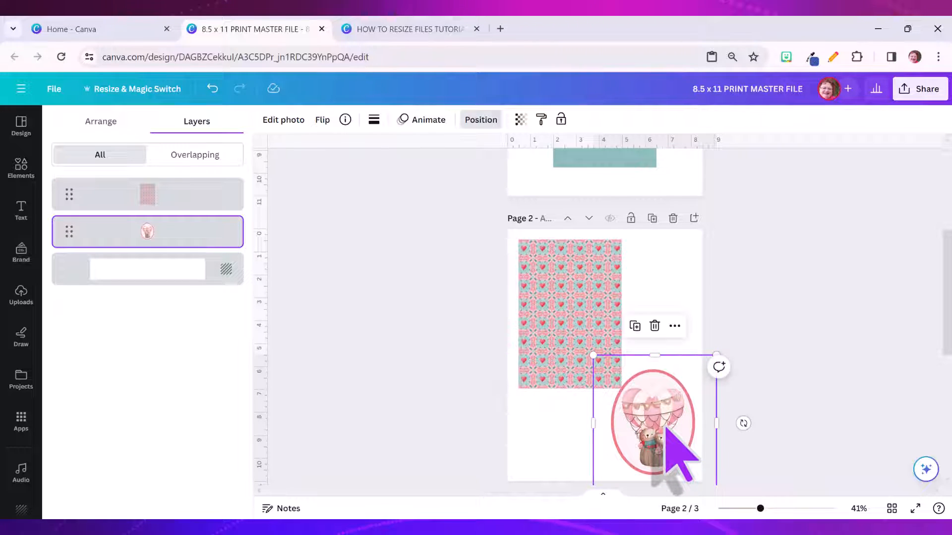
scroll(665, 404, "down", 1)
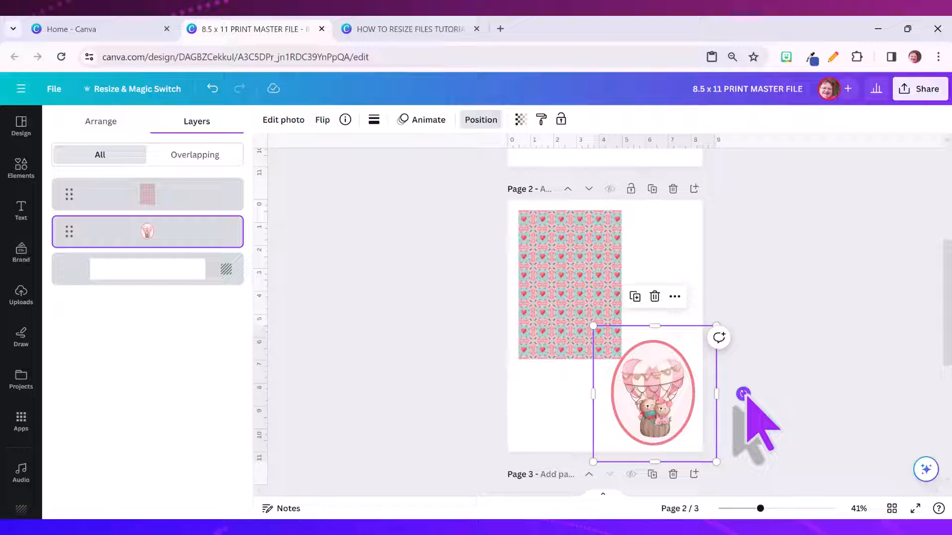
- Rotate the oval balloon sticker 90° clockwise and place it sideways below the heart-patterned paper, inside page 2's edges
left_click_drag(743, 394, 700, 450)
left_click_drag(654, 403, 650, 420)
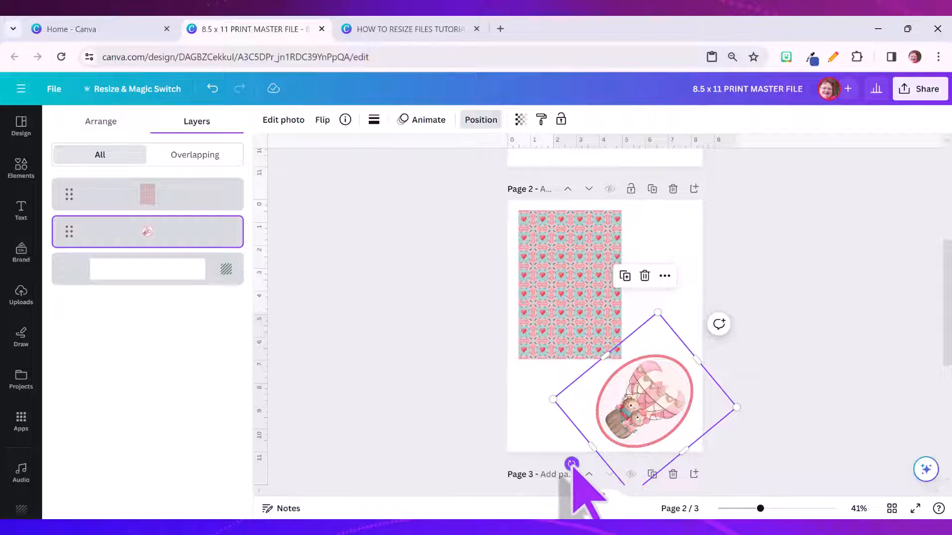
left_click_drag(571, 464, 549, 402)
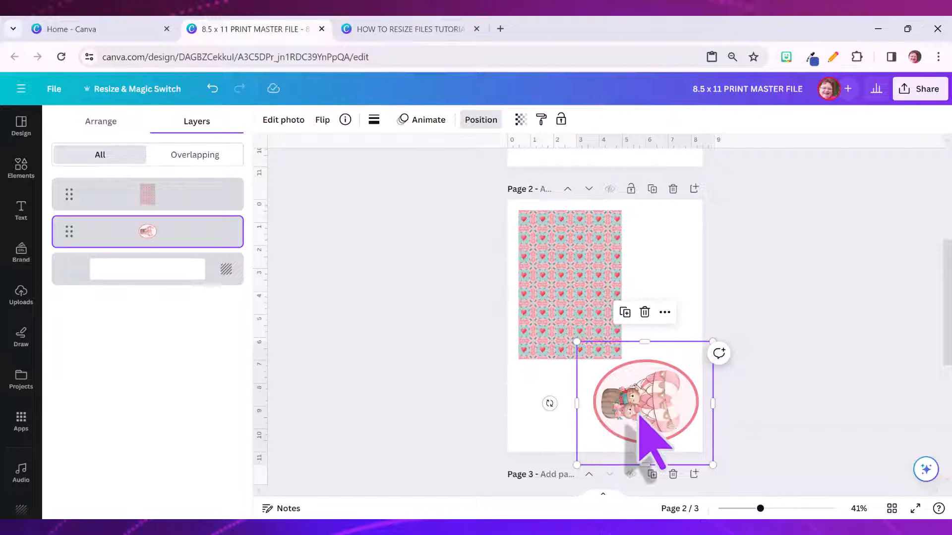
left_click_drag(640, 413, 638, 417)
left_click_drag(549, 289, 549, 291)
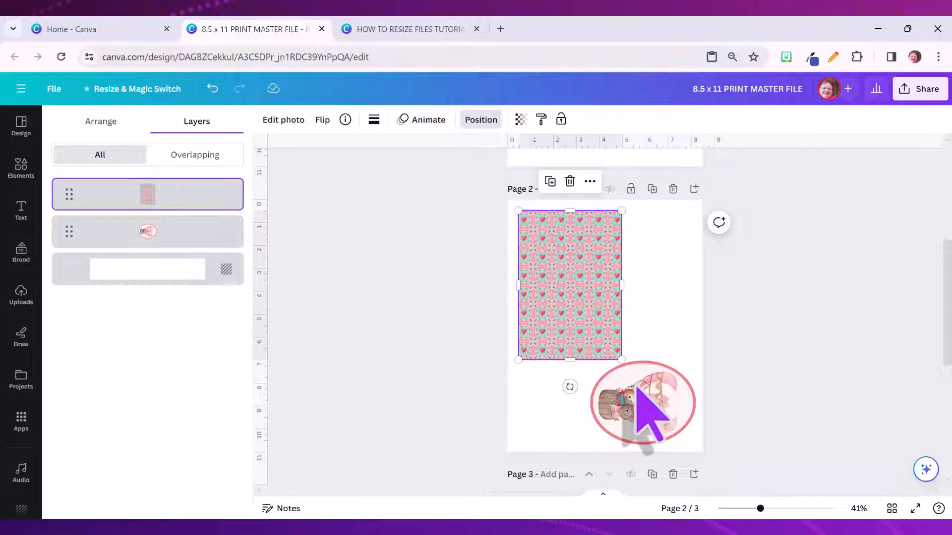
left_click(649, 365)
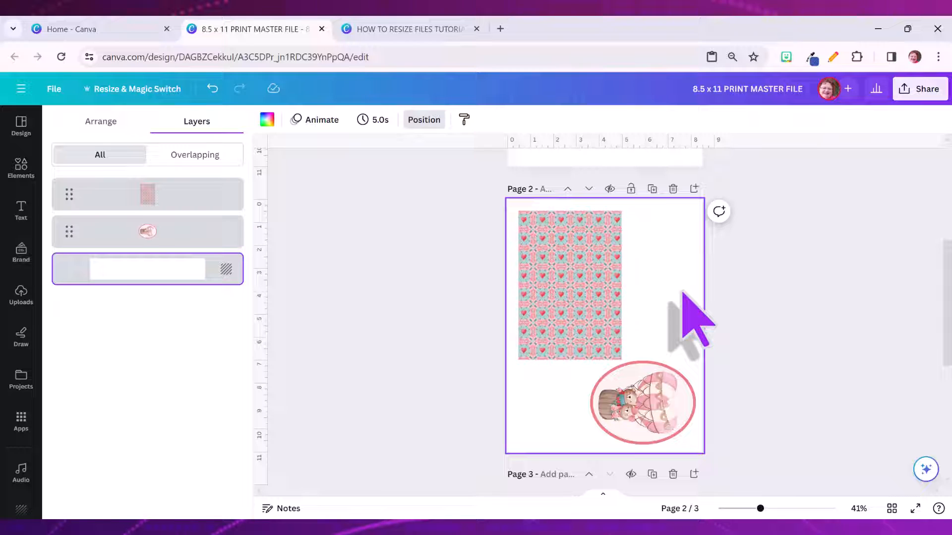
- Center the pink background layer horizontally on page 1, just above the teal band, and check both page layouts
scroll(684, 293, "up", 5)
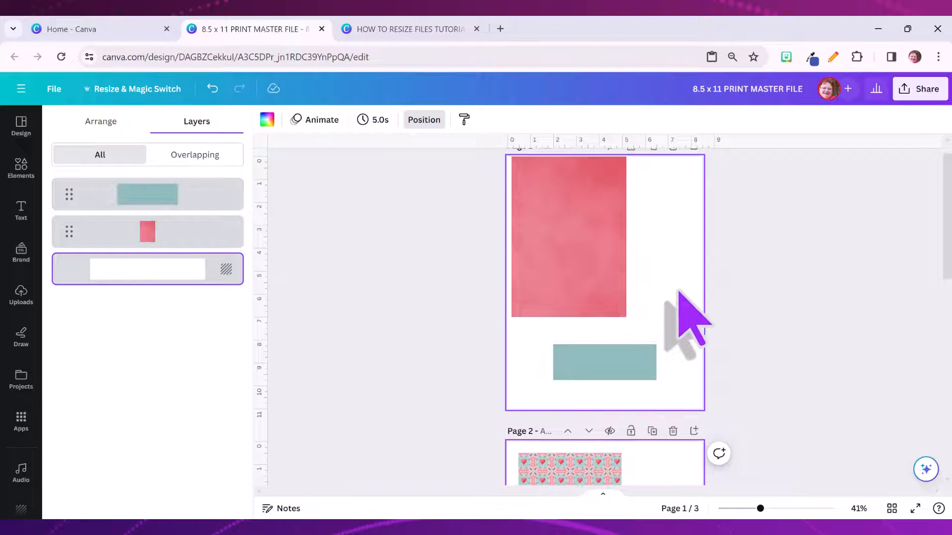
left_click_drag(601, 276, 637, 296)
left_click(682, 318)
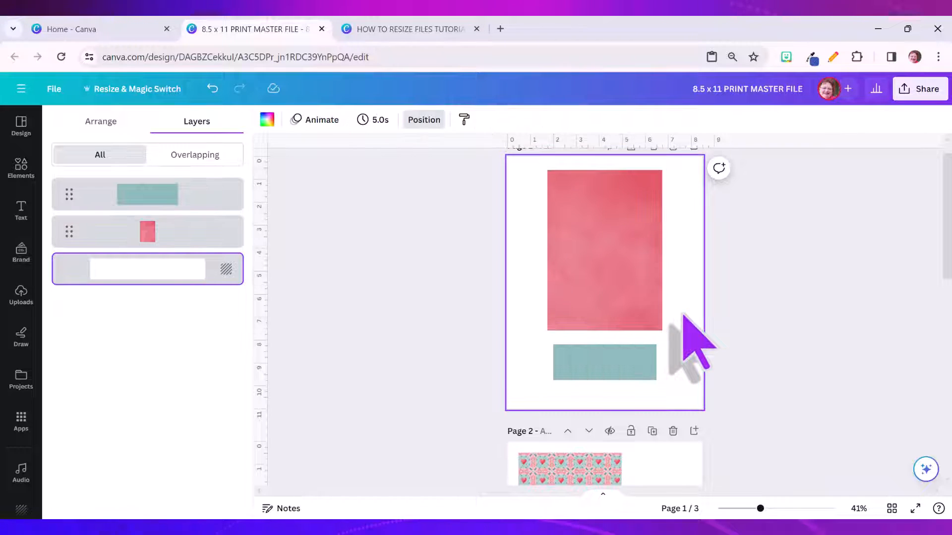
scroll(684, 317, "down", 5)
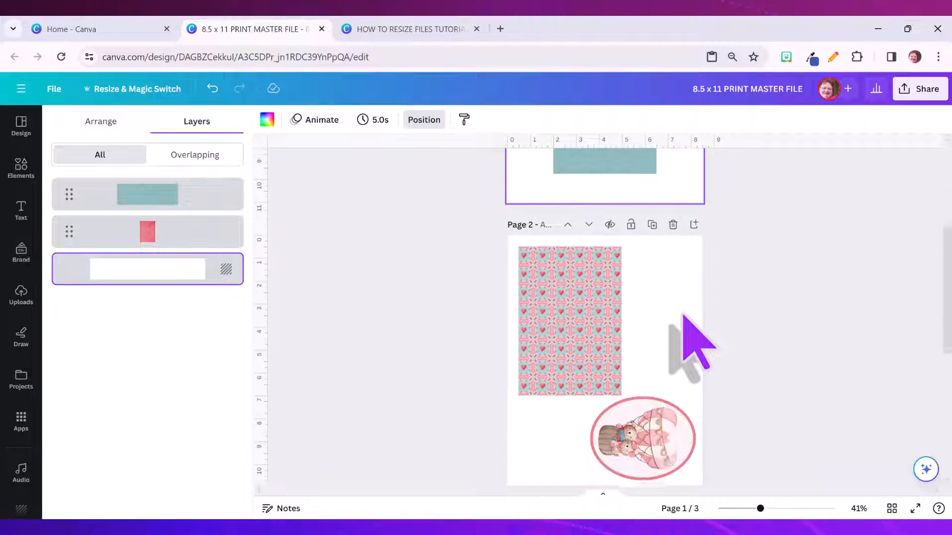
scroll(684, 317, "up", 5)
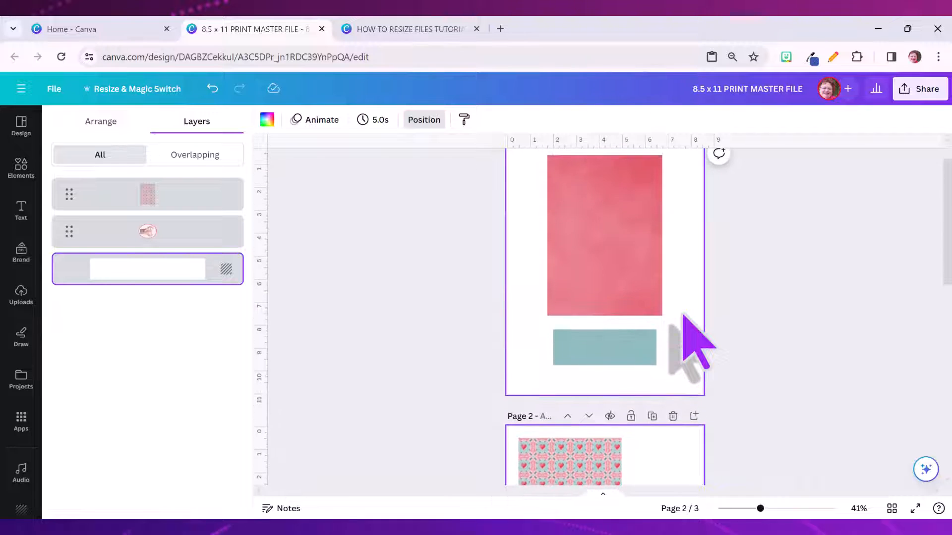
scroll(684, 316, "up", 1)
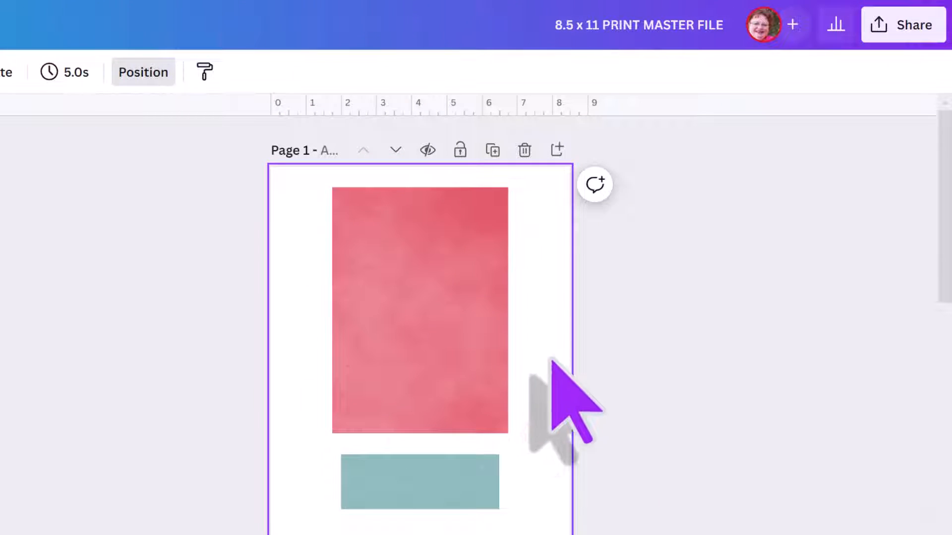
- Open the design's download settings and choose PDF Print as the file type
left_click(900, 34)
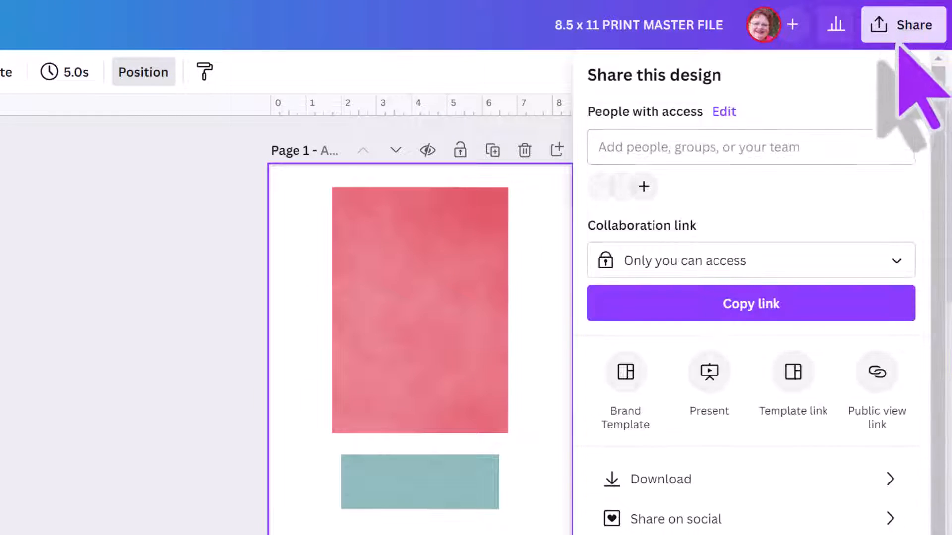
left_click(792, 466)
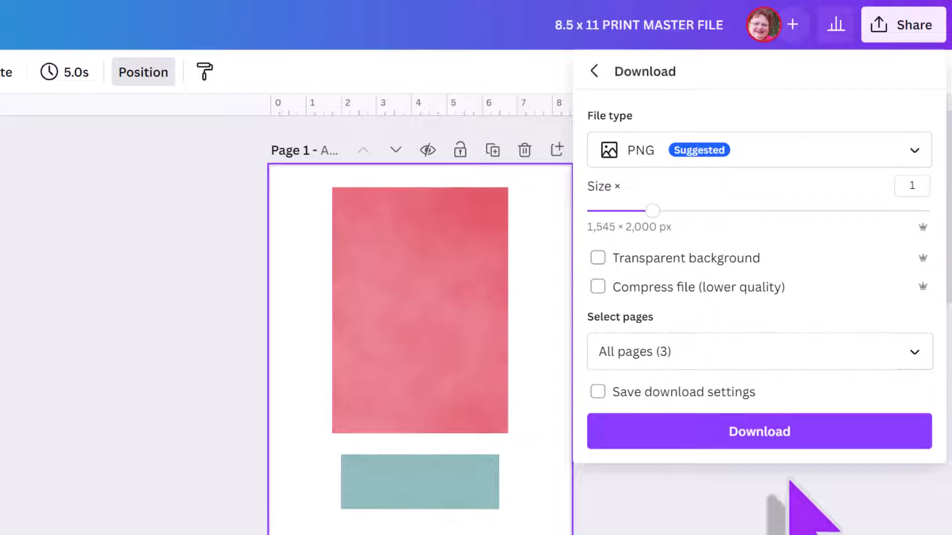
left_click(916, 153)
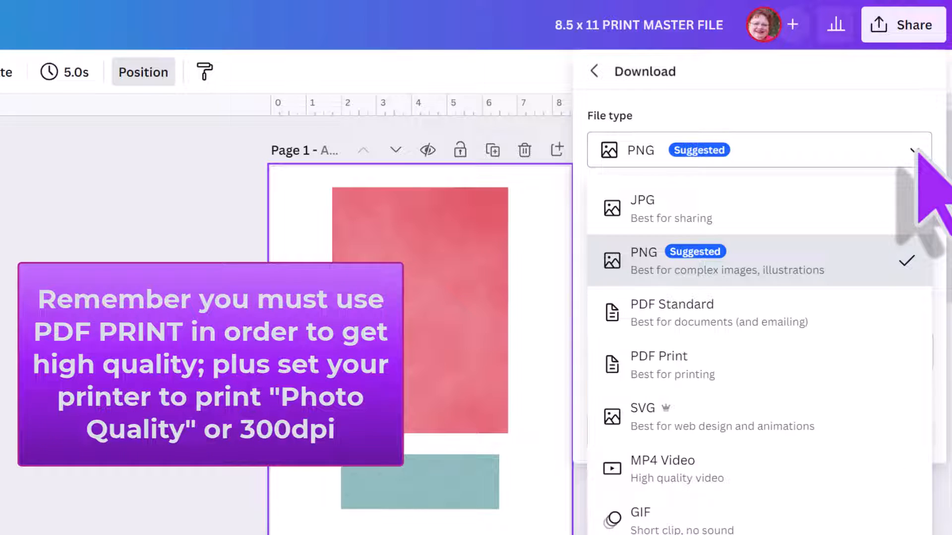
left_click(738, 373)
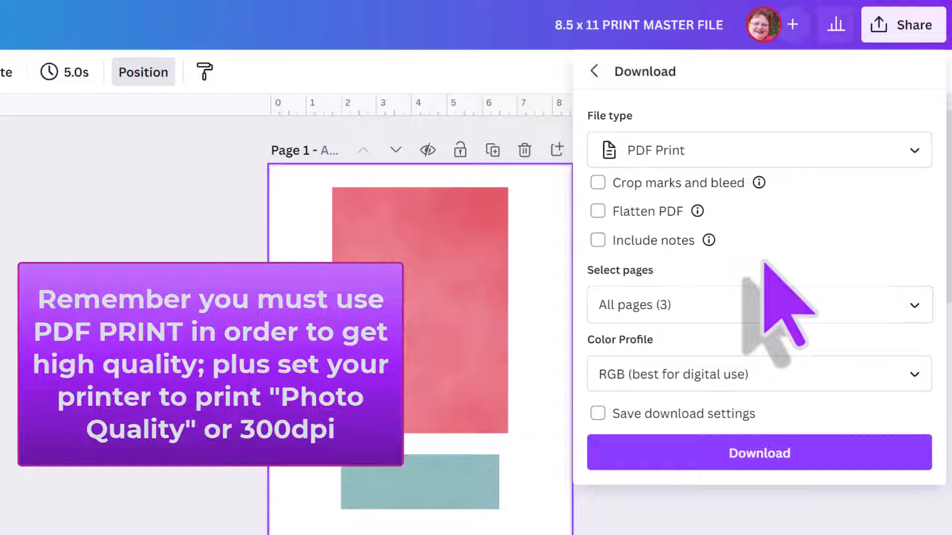
- Delete the empty page 3 and return to page 1 of the print master file
scroll(420, 322, "down", 15)
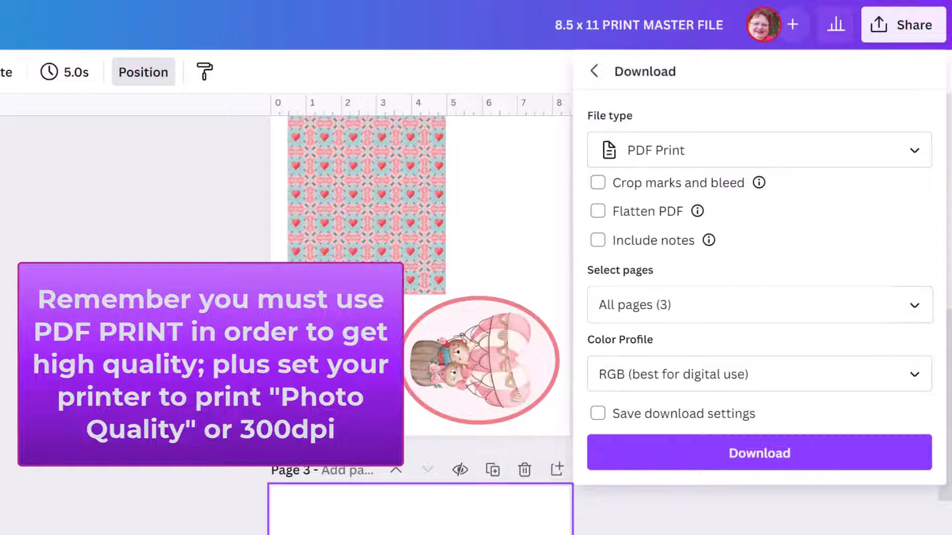
left_click(528, 473)
scroll(600, 416, "up", 2)
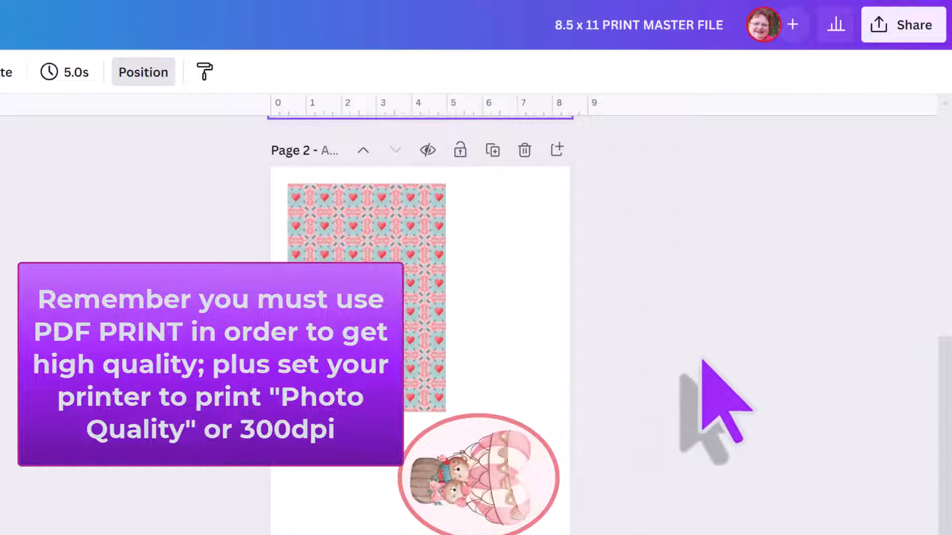
scroll(703, 361, "up", 8)
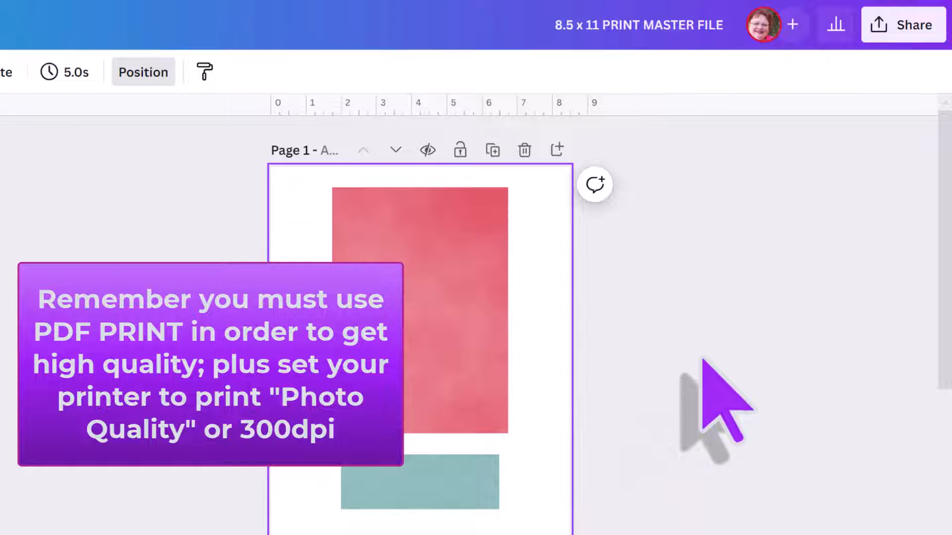
- Download all pages of the print master file as PDF Print
left_click(885, 30)
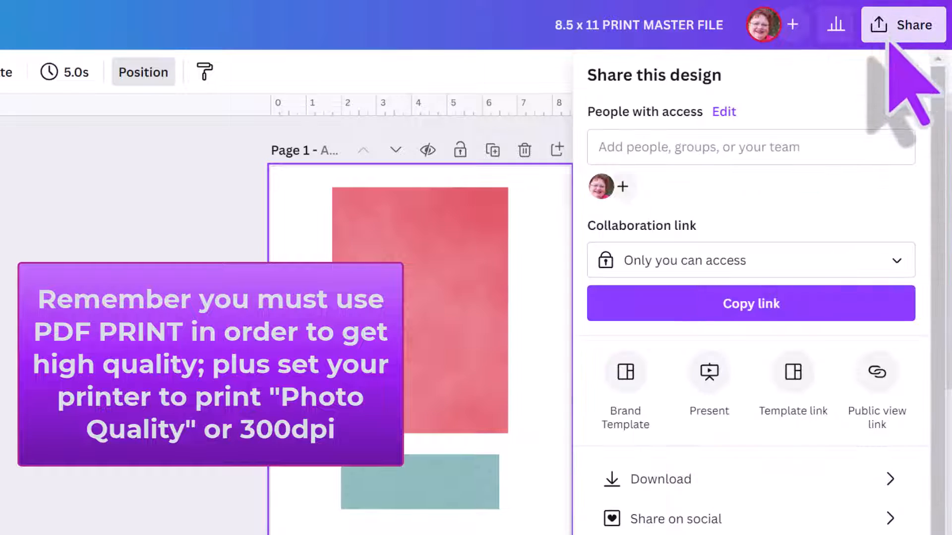
left_click(718, 480)
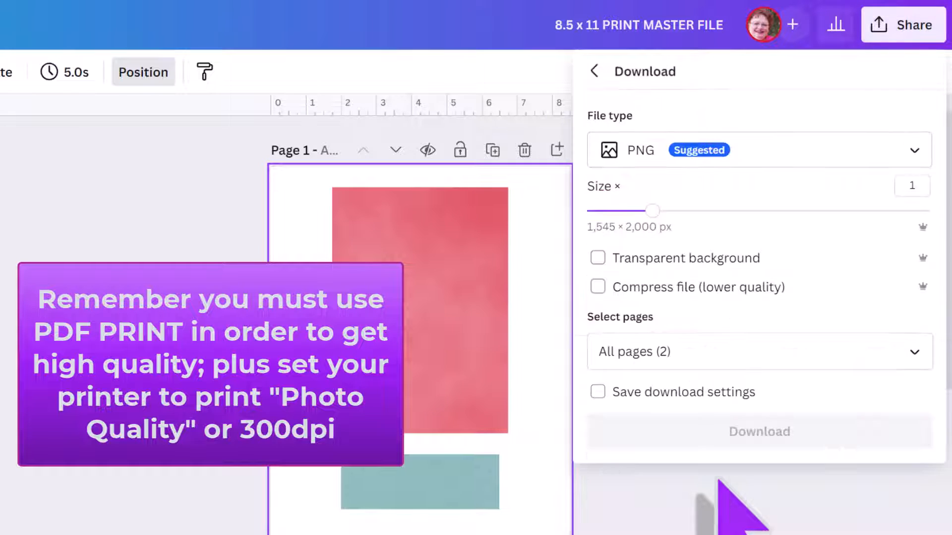
left_click(909, 149)
left_click(811, 364)
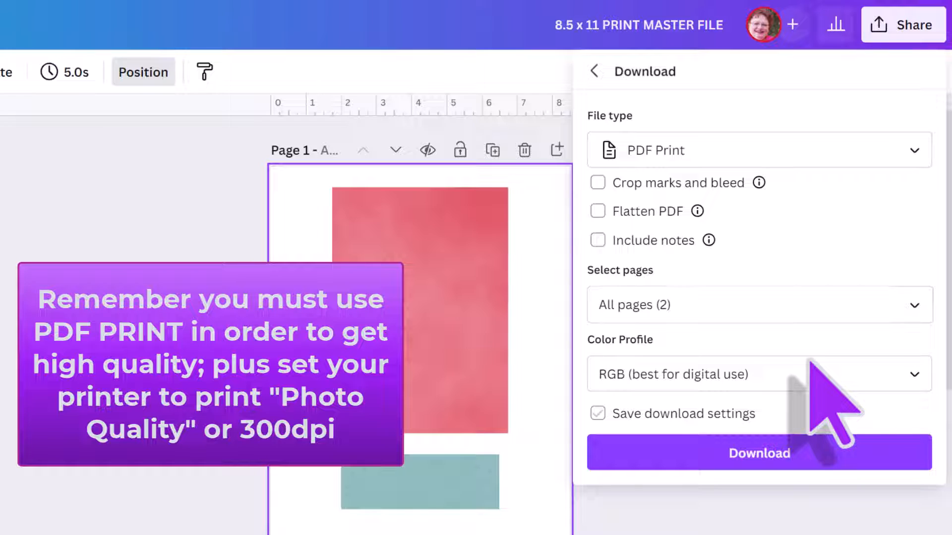
left_click(788, 455)
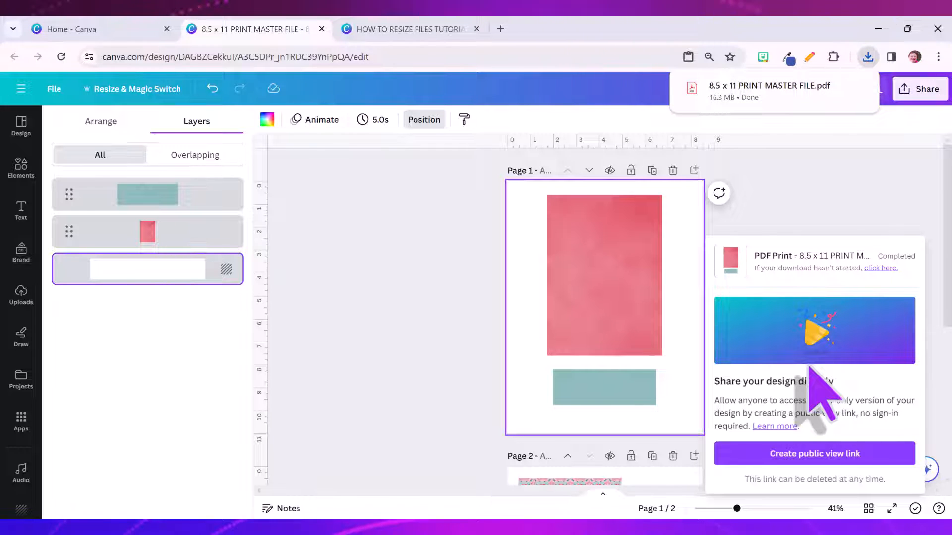
- Open the downloaded 8.5 x 11 PRINT MASTER FILE.pdf, reduce its zoom to 67% and check the layers on both pages
left_click(773, 96)
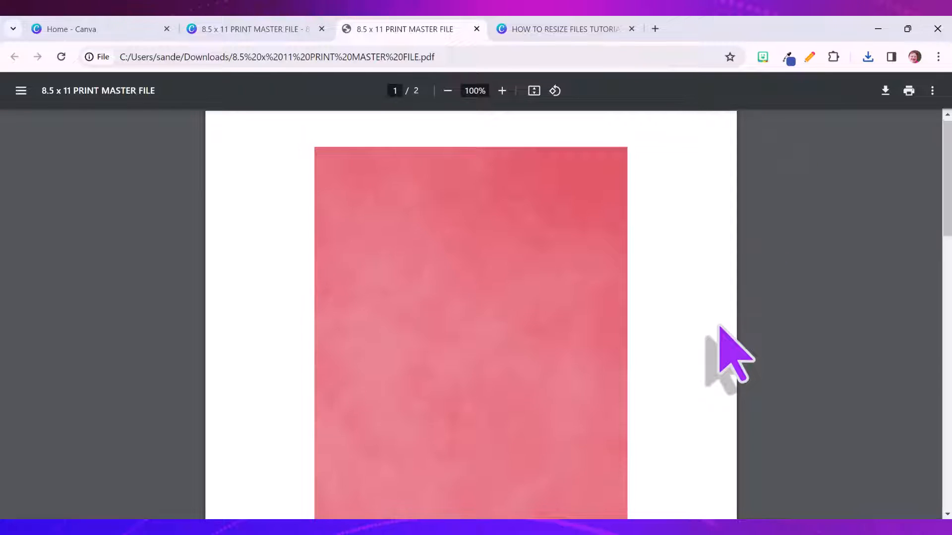
scroll(726, 347, "down", 5)
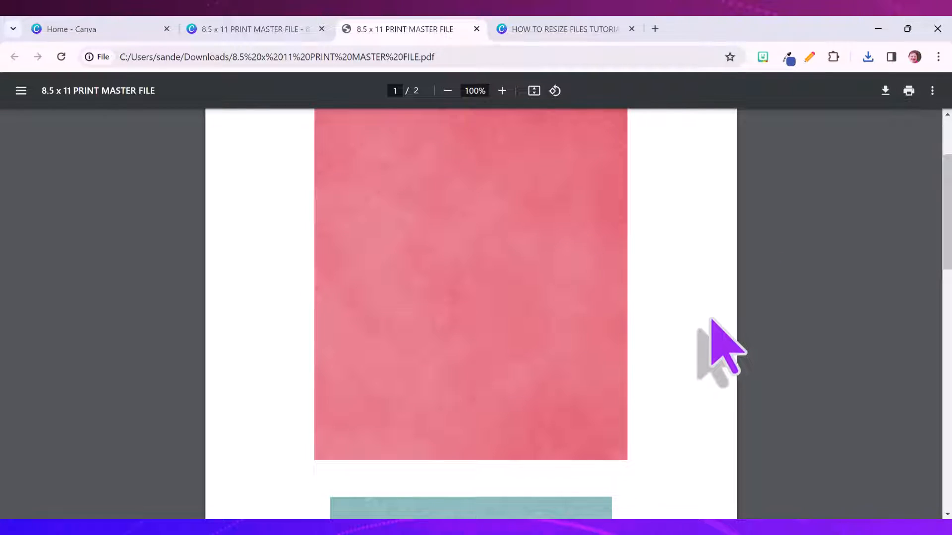
left_click(447, 91)
left_click(447, 90)
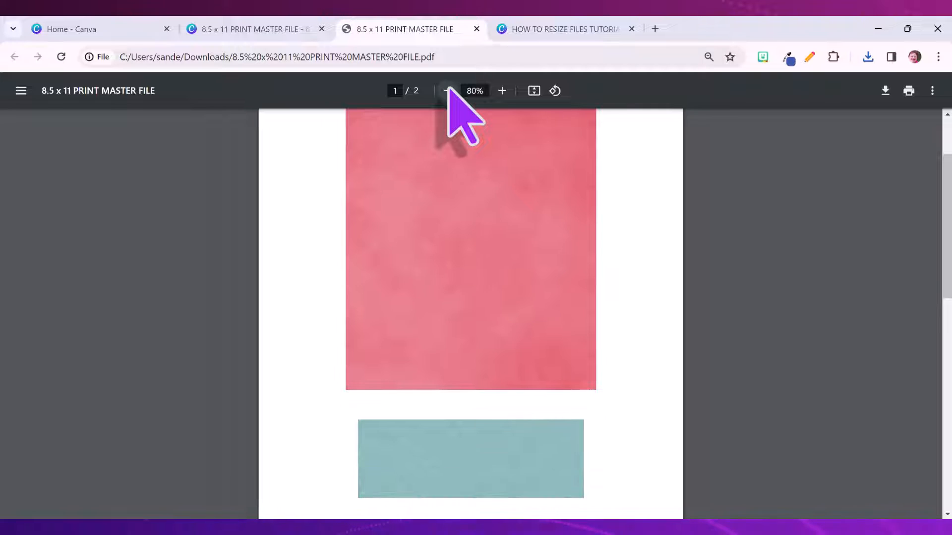
left_click(447, 90)
left_click(447, 90)
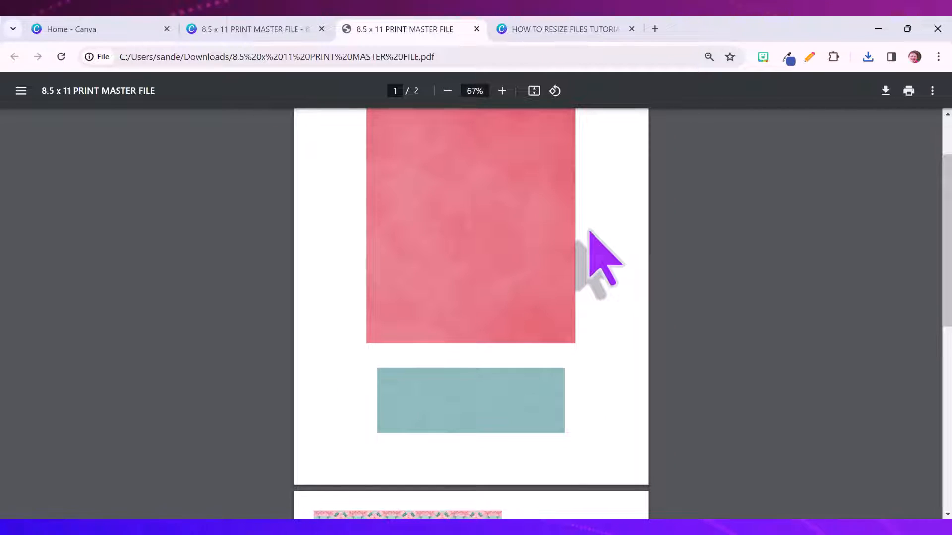
scroll(590, 232, "up", 2)
scroll(590, 231, "down", 8)
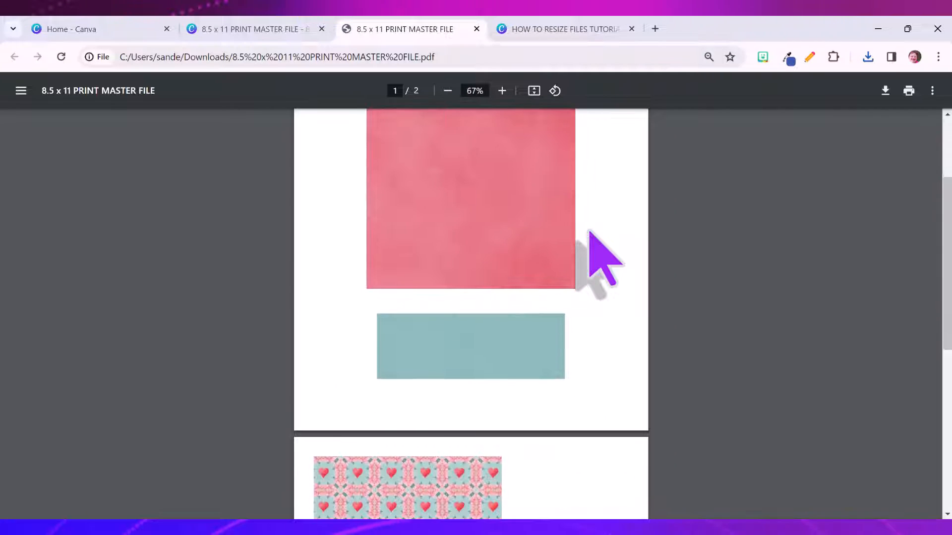
scroll(590, 232, "down", 2)
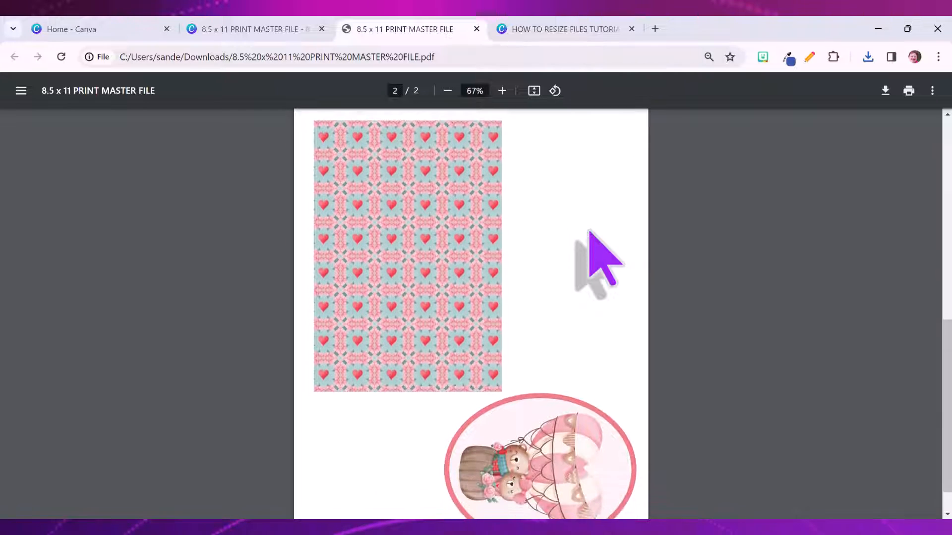
scroll(589, 232, "up", 8)
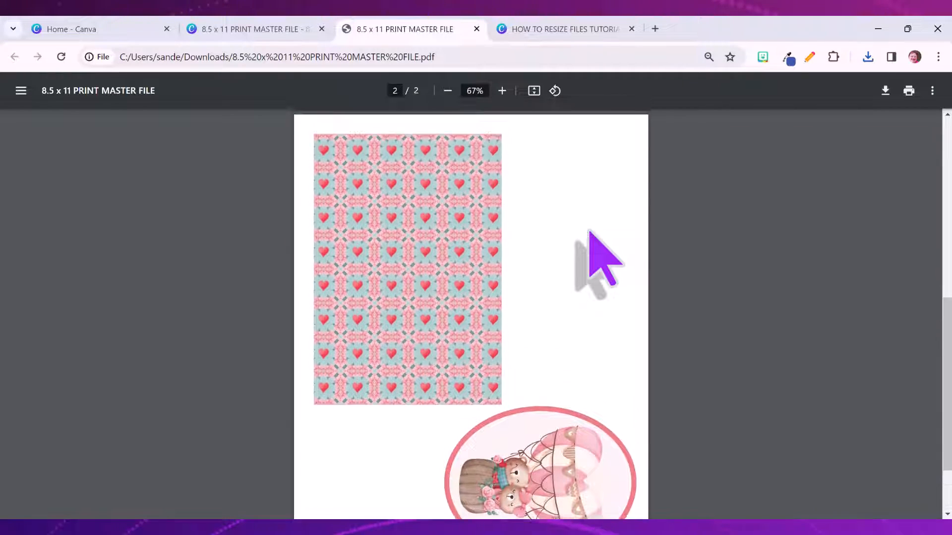
scroll(589, 232, "up", 1)
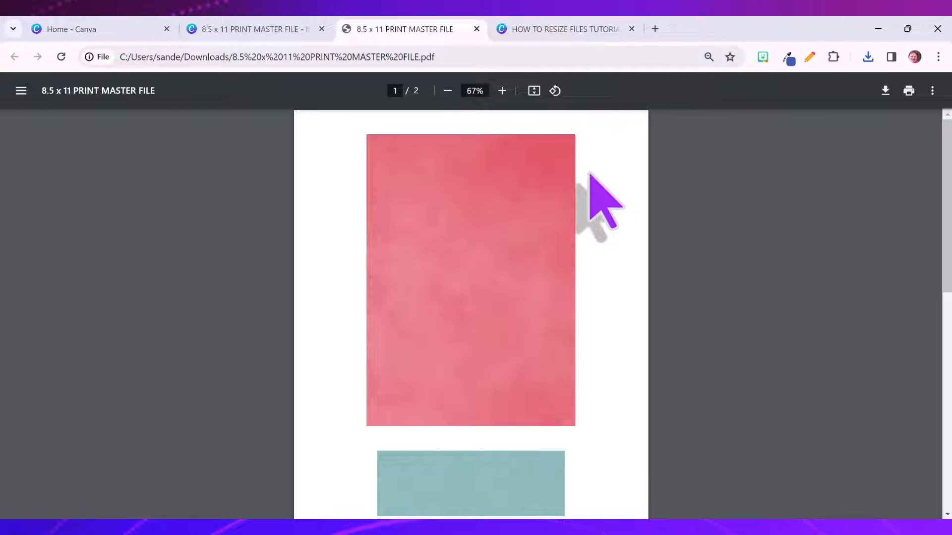
- Switch to the HOW TO RESIZE FILES TUTORIAL design and deselect the card layers on page 1
left_click(565, 31)
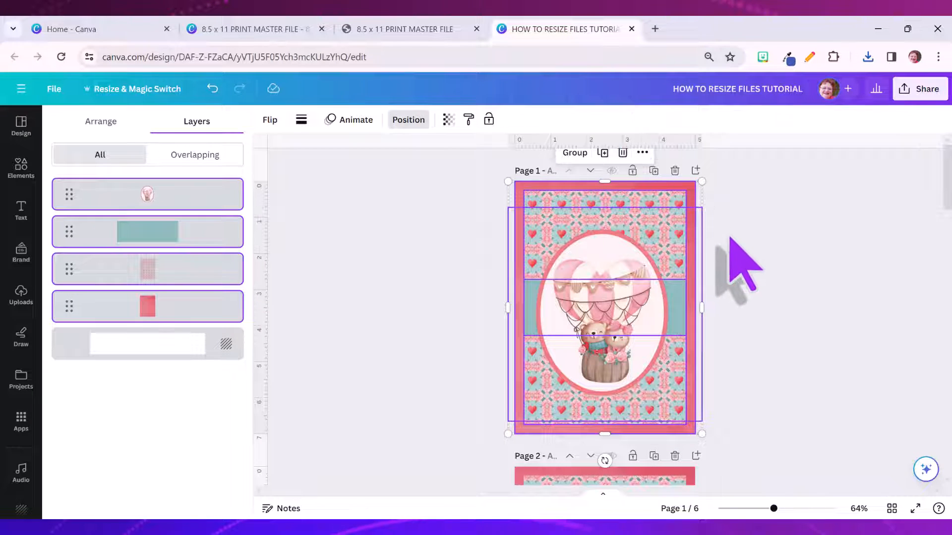
left_click(731, 239)
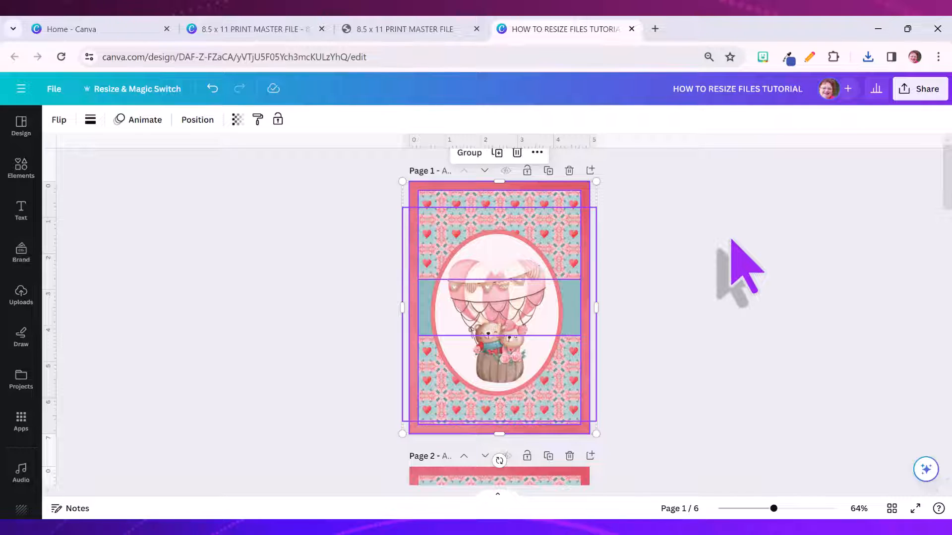
left_click(663, 255)
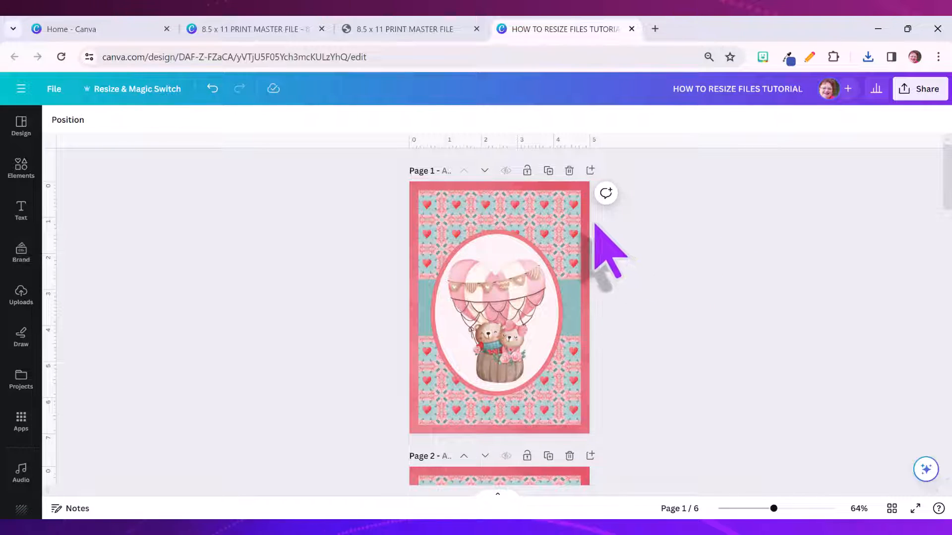
- Stretch the pink background layer on page 1 past the card's right edge and bring it back to the page width
left_click(587, 205)
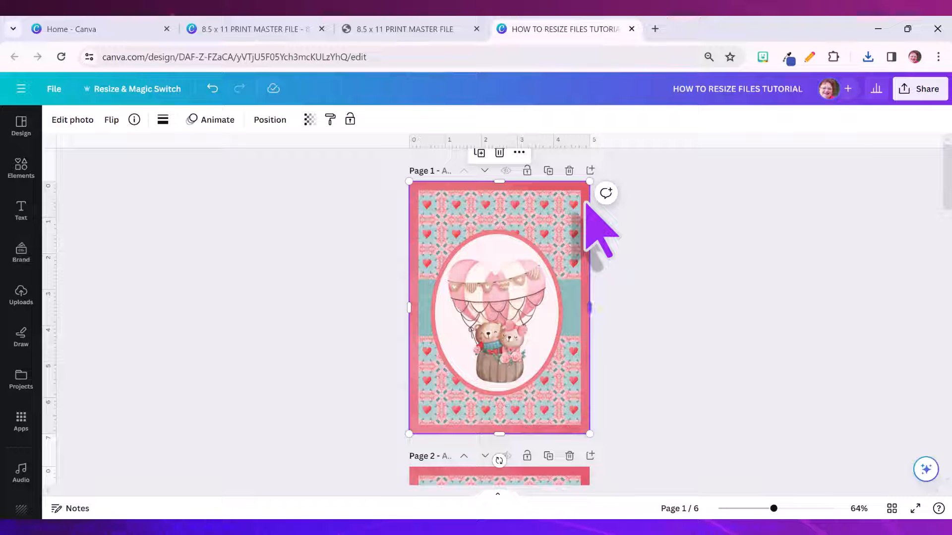
left_click_drag(590, 308, 656, 306)
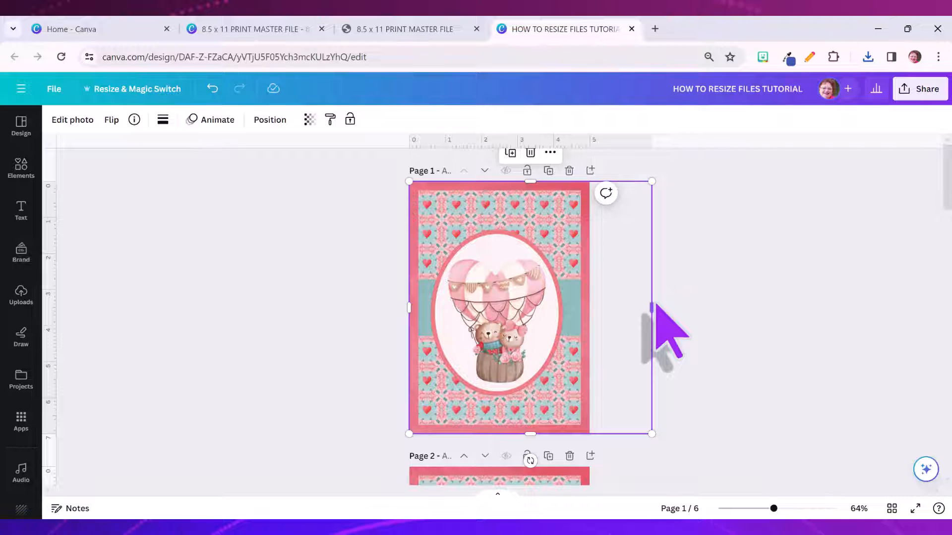
left_click_drag(653, 311, 608, 305)
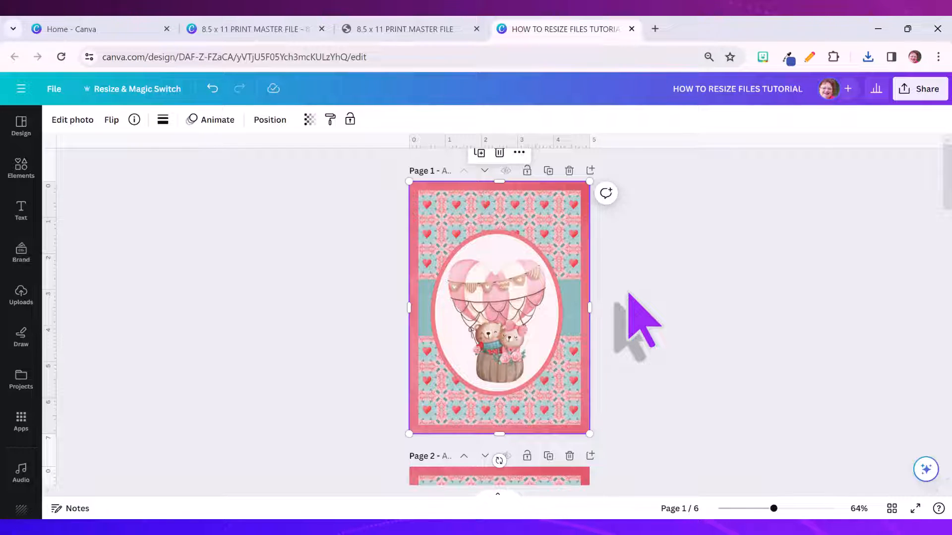
- Select all four card layers on page 1, from the pink background up to the oval balloon sticker, and copy them
key("alt+1")
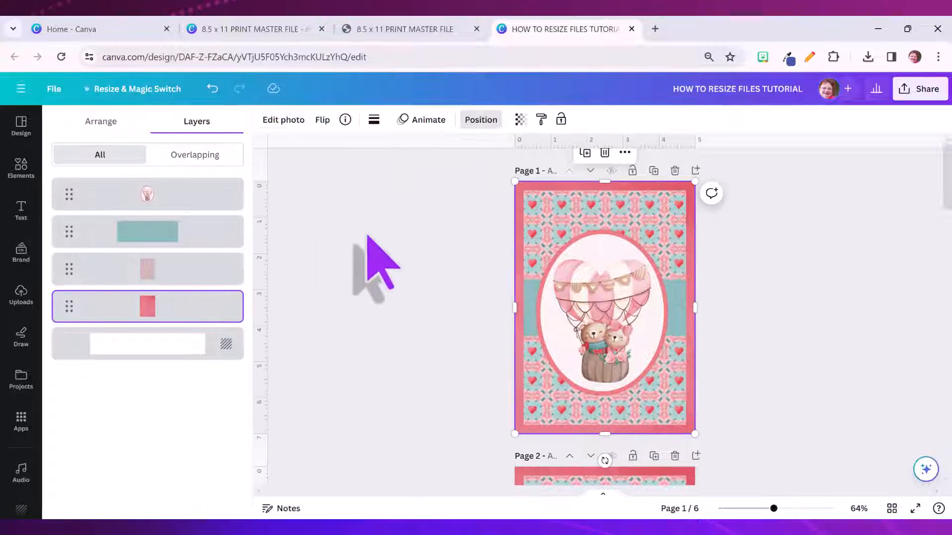
left_click(203, 199, "shift")
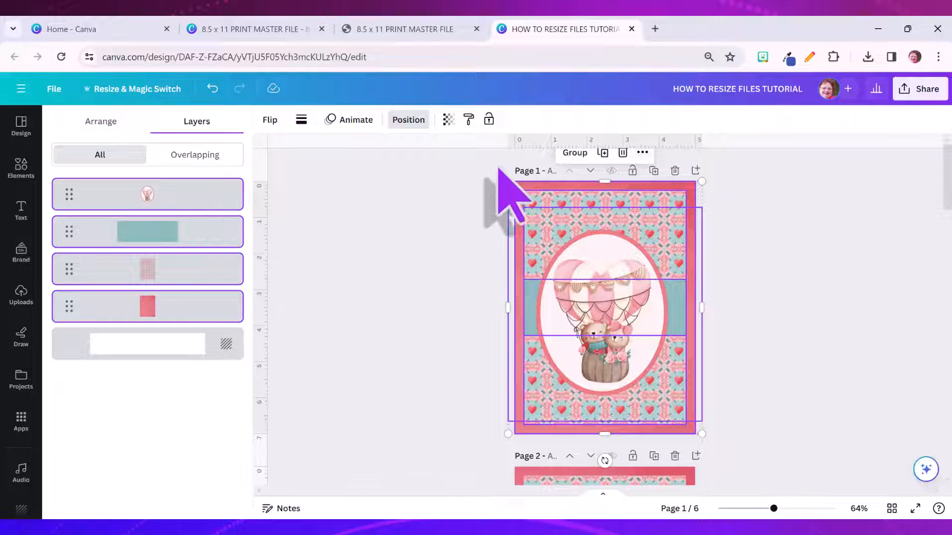
left_click(642, 153)
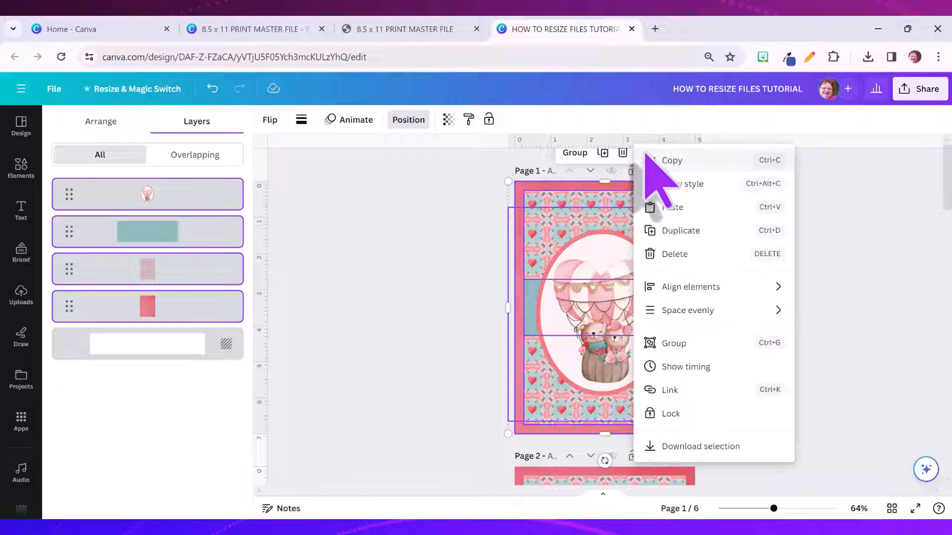
left_click(669, 161)
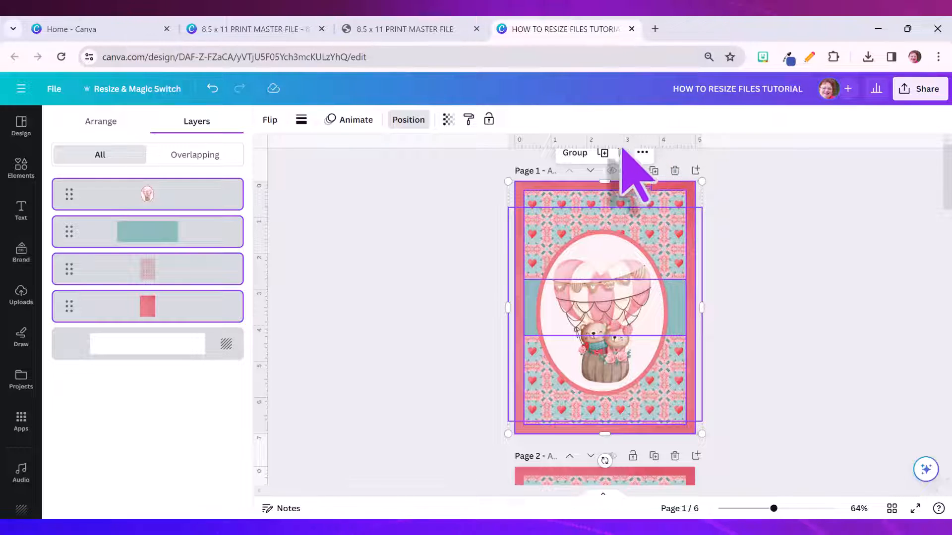
- Switch to the 8.5 x 11 PRINT MASTER FILE, add a blank page 3 after page 2 and paste the copied card layers onto it
left_click(286, 30)
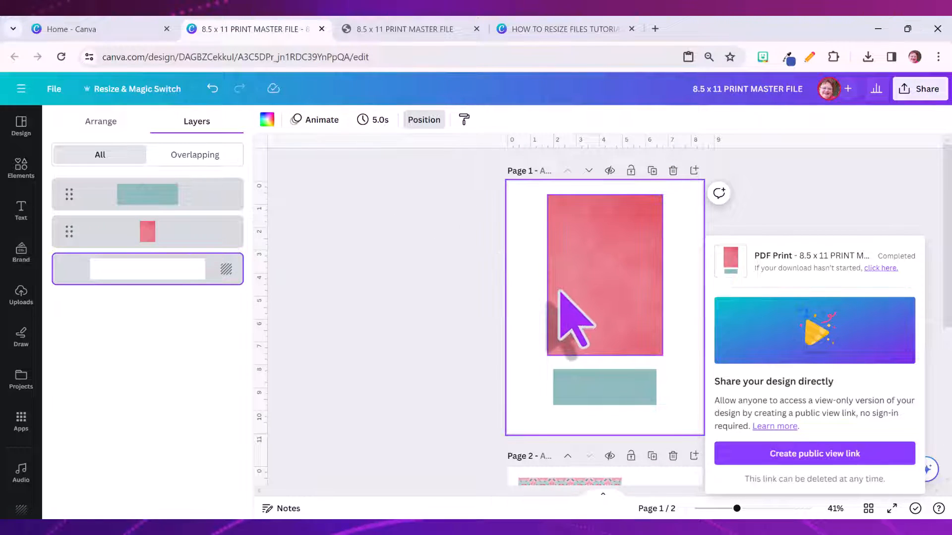
key("Escape")
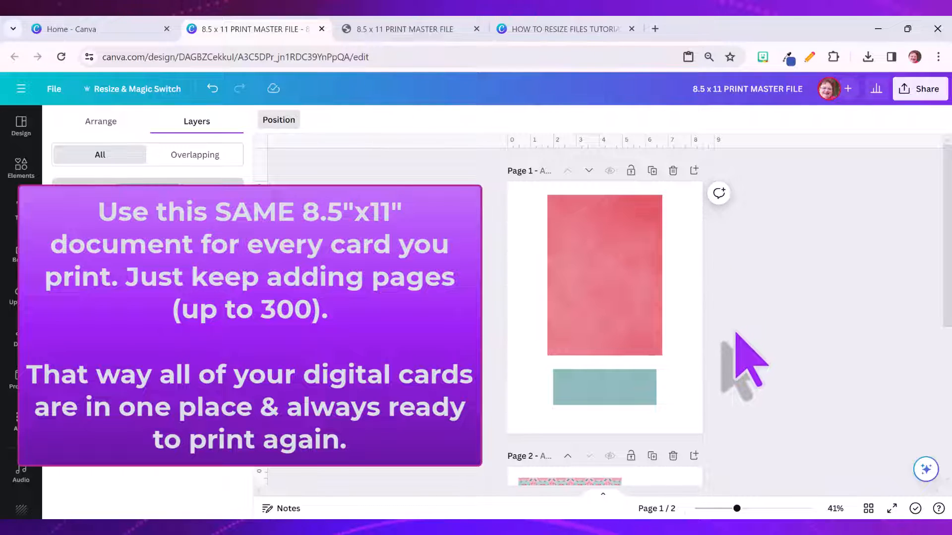
scroll(735, 333, "down", 5)
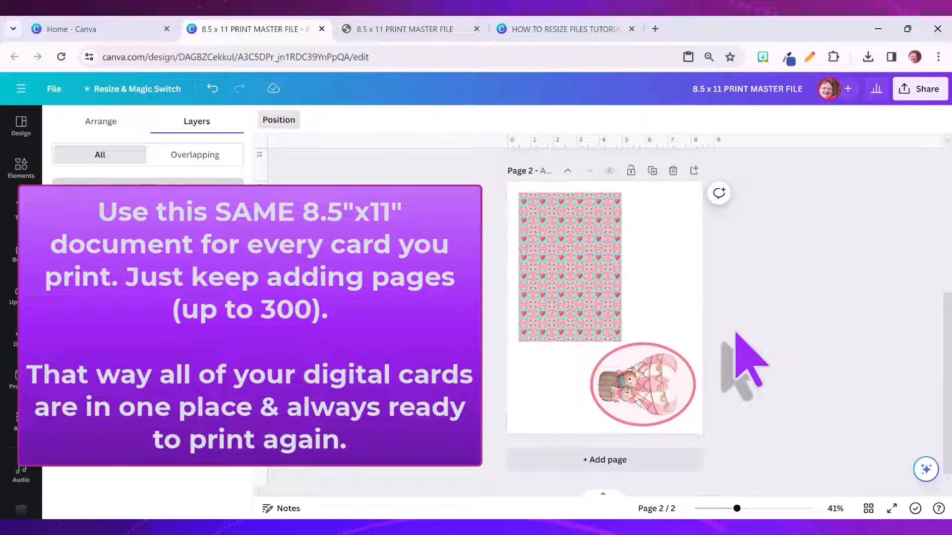
key("ctrl+Return")
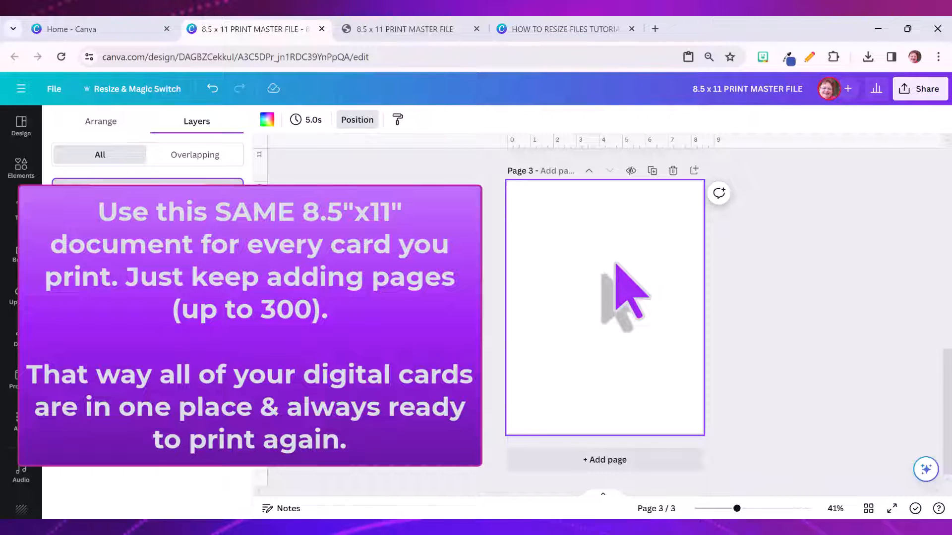
key("ctrl+v")
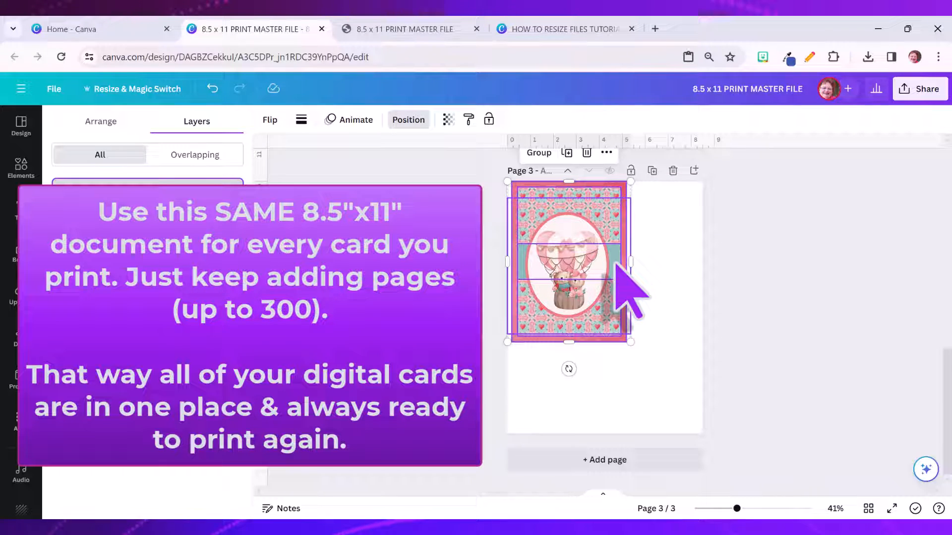
left_click(666, 247)
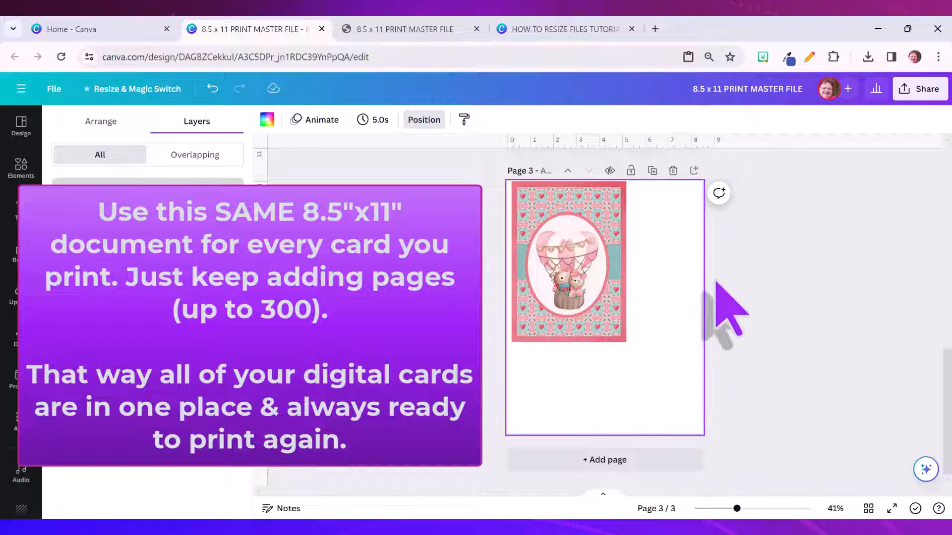
scroll(740, 269, "up", 1)
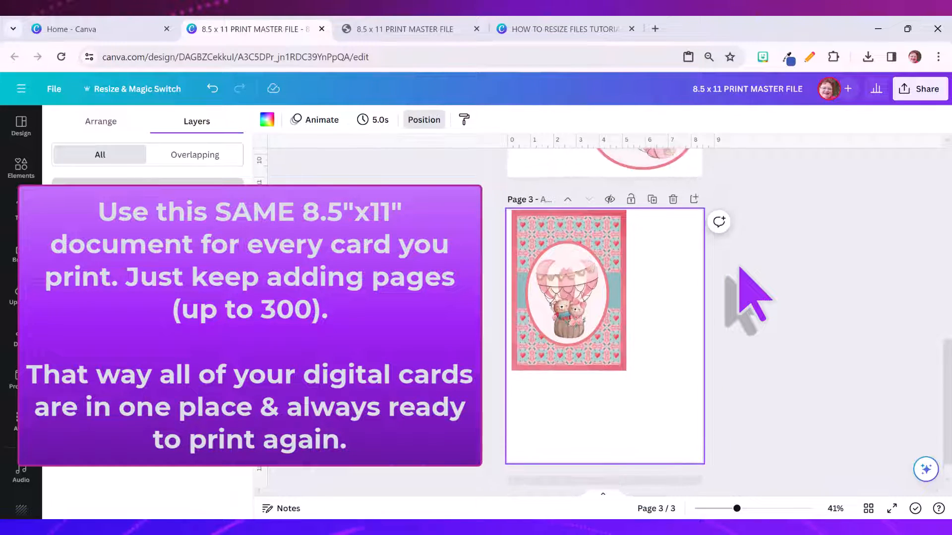
scroll(740, 271, "down", 1)
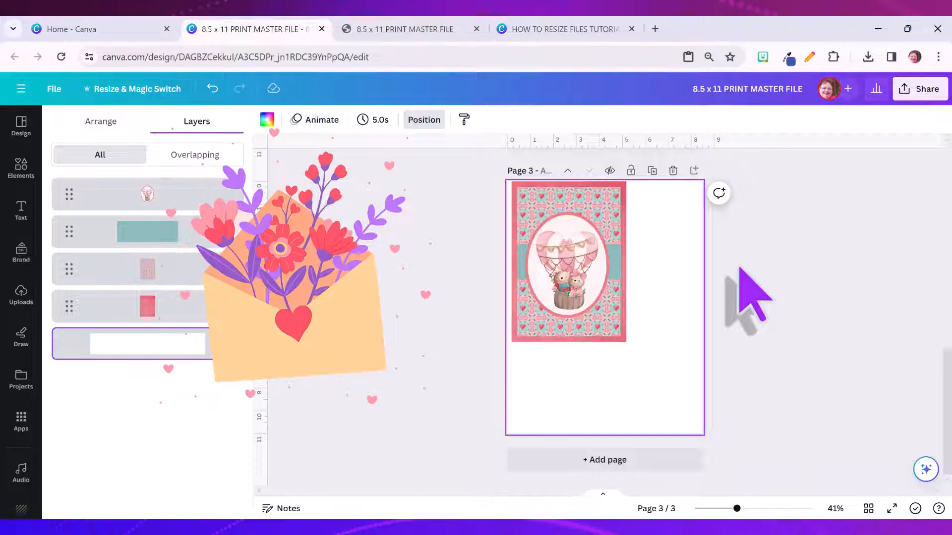
scroll(739, 268, "up", 3)
scroll(740, 268, "up", 10)
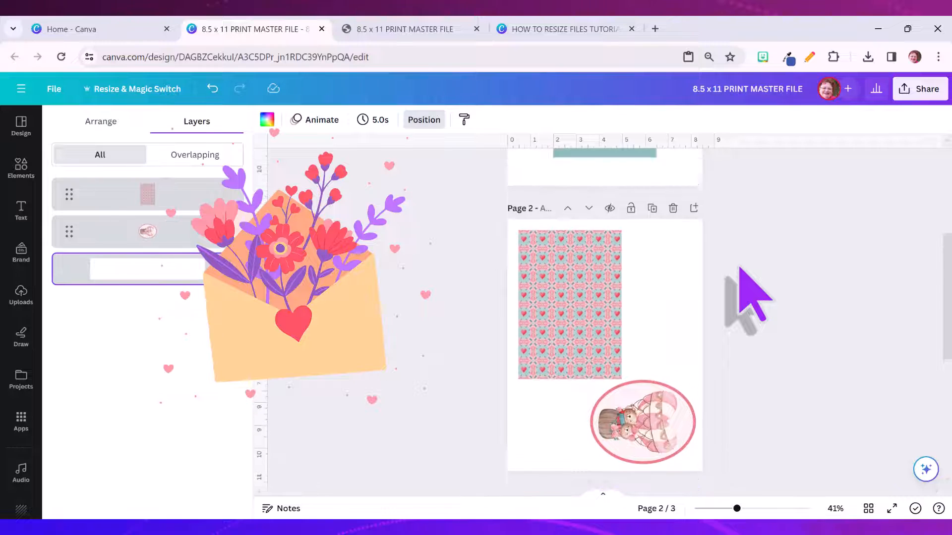